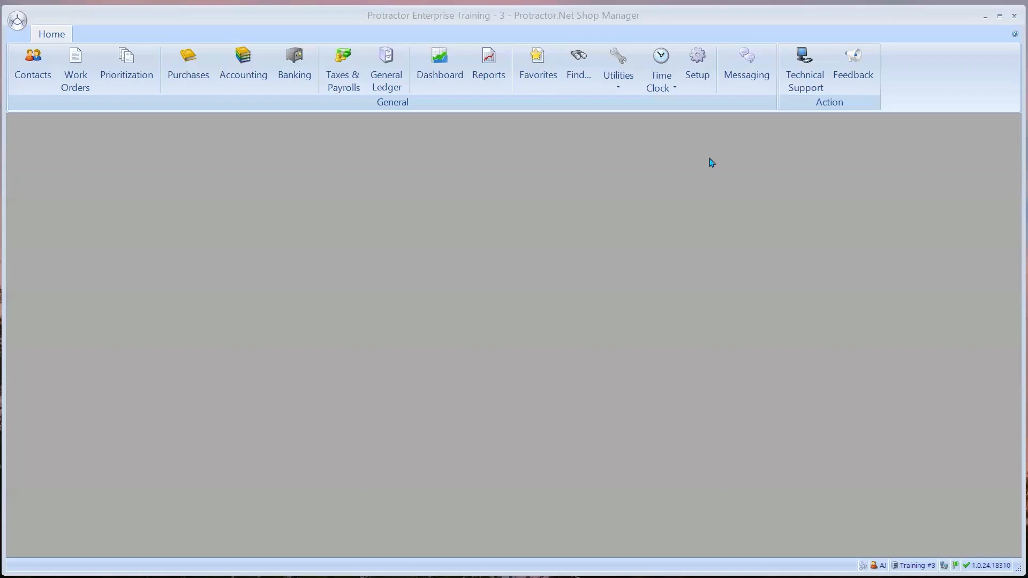
# Check the stock and availability of engine oil filter OF6421 from the in-progress 2015 Ford F-150 XL work order, and close the order
pyautogui.click(75, 63)
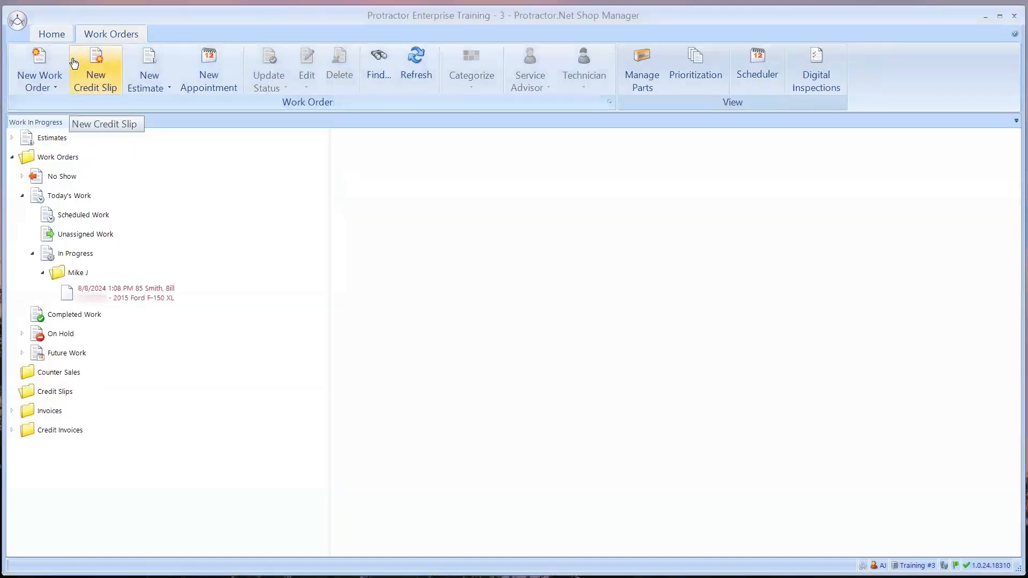
pyautogui.doubleClick(134, 298)
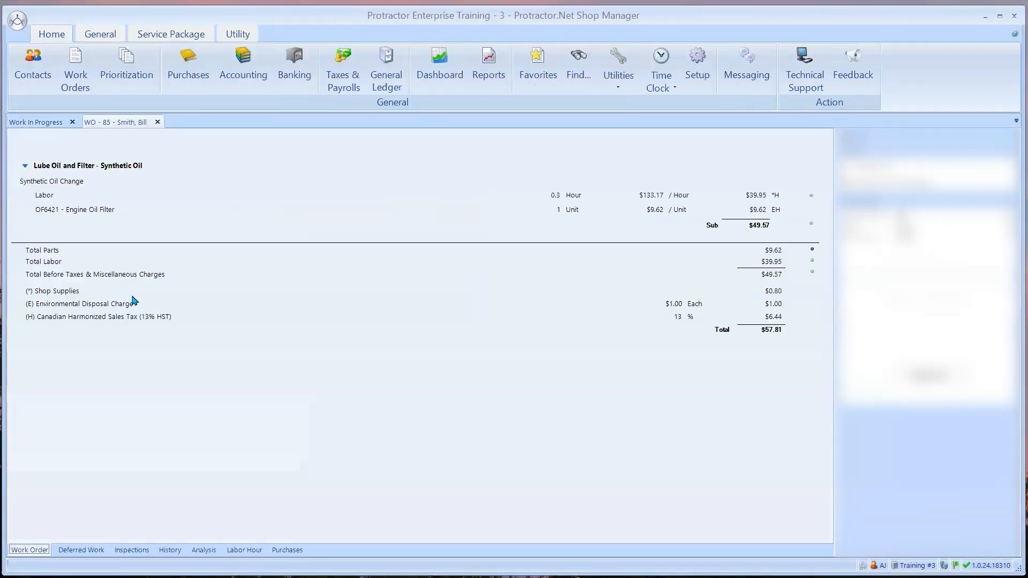
pyautogui.rightClick(106, 215)
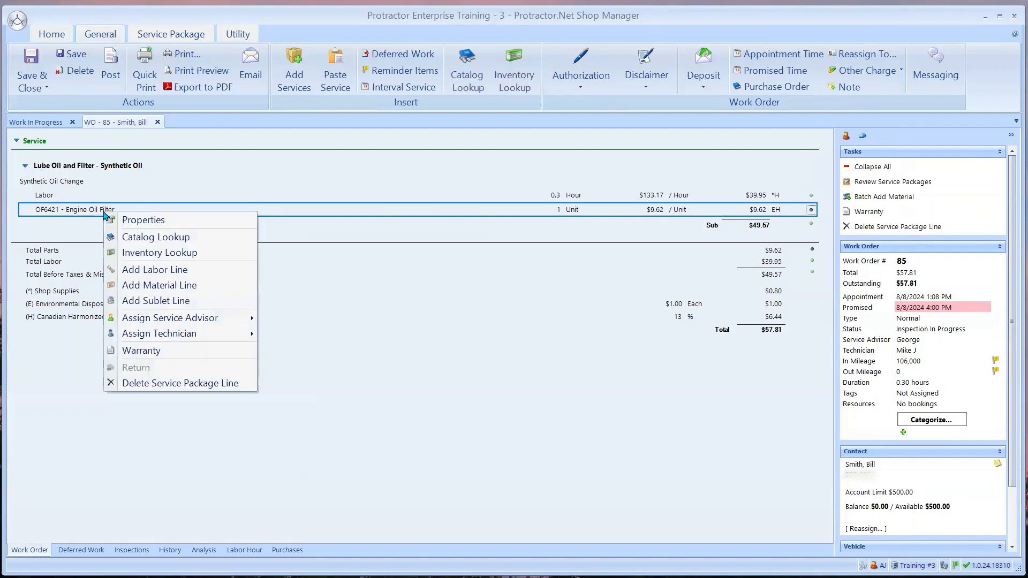
pyautogui.click(141, 252)
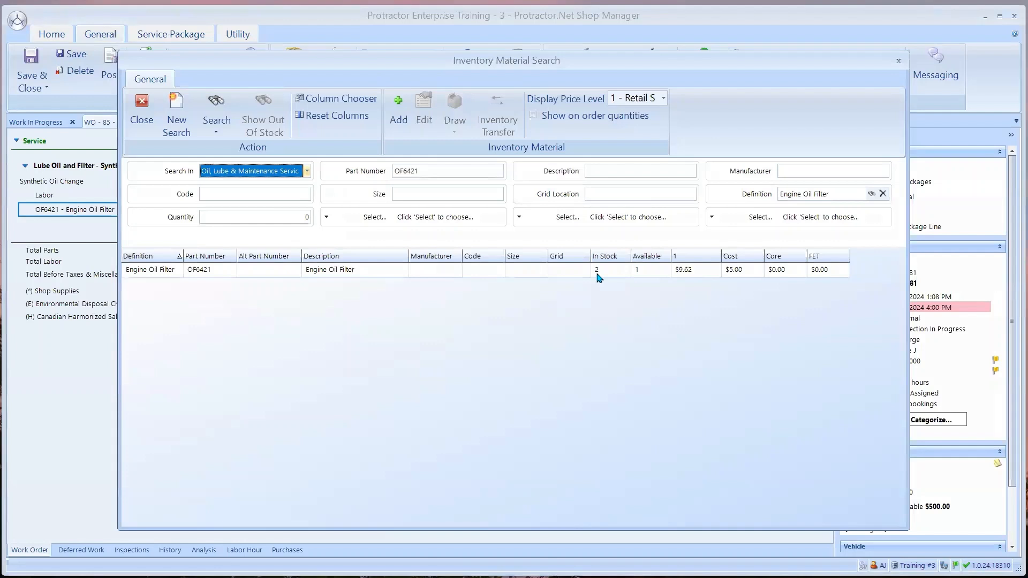
pyautogui.moveTo(644, 278)
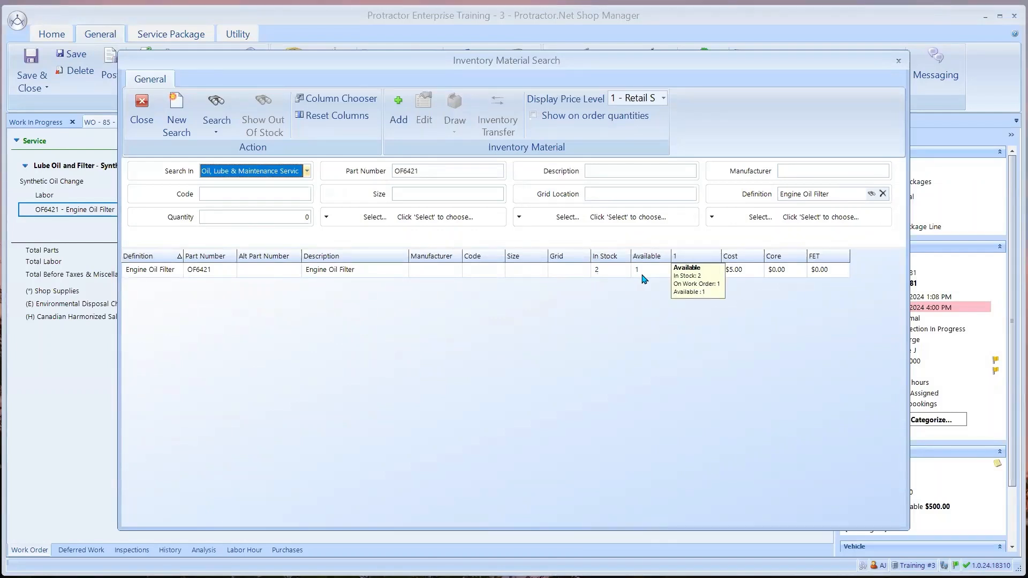
pyautogui.click(898, 61)
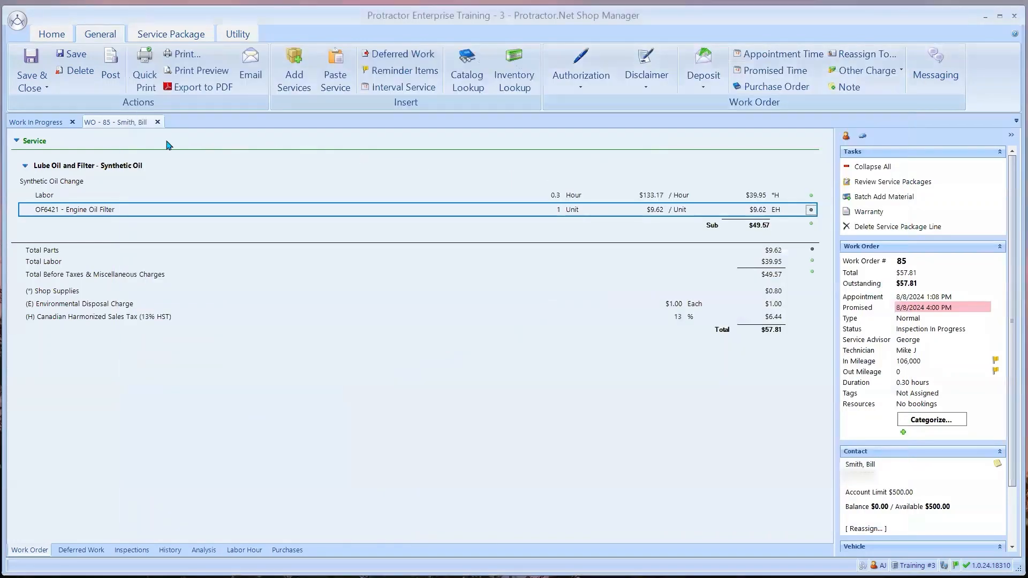
pyautogui.click(158, 122)
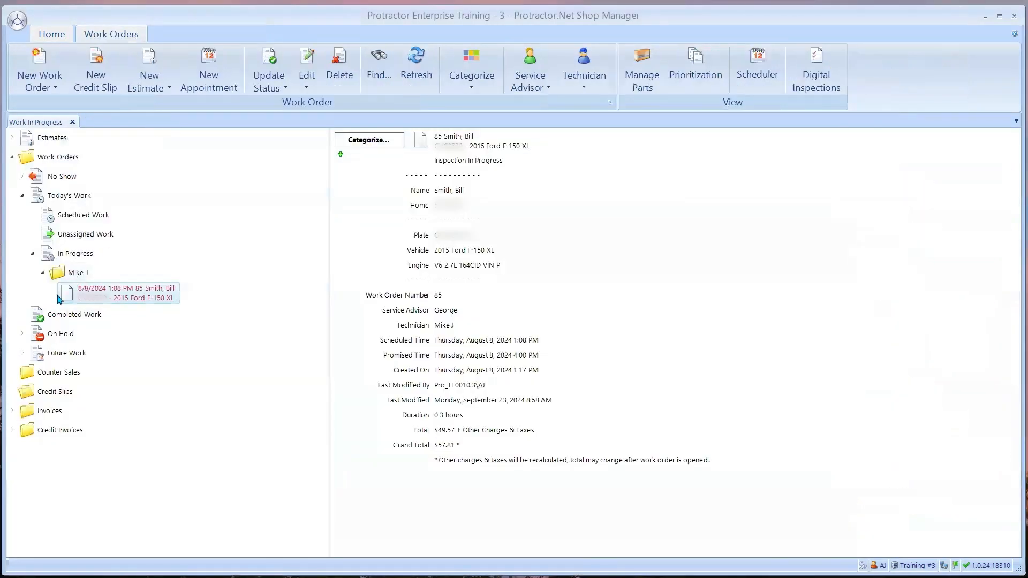
# Review the work orders on hold and the future work scheduled in 30 days, and close the work-in-progress view
pyautogui.click(23, 335)
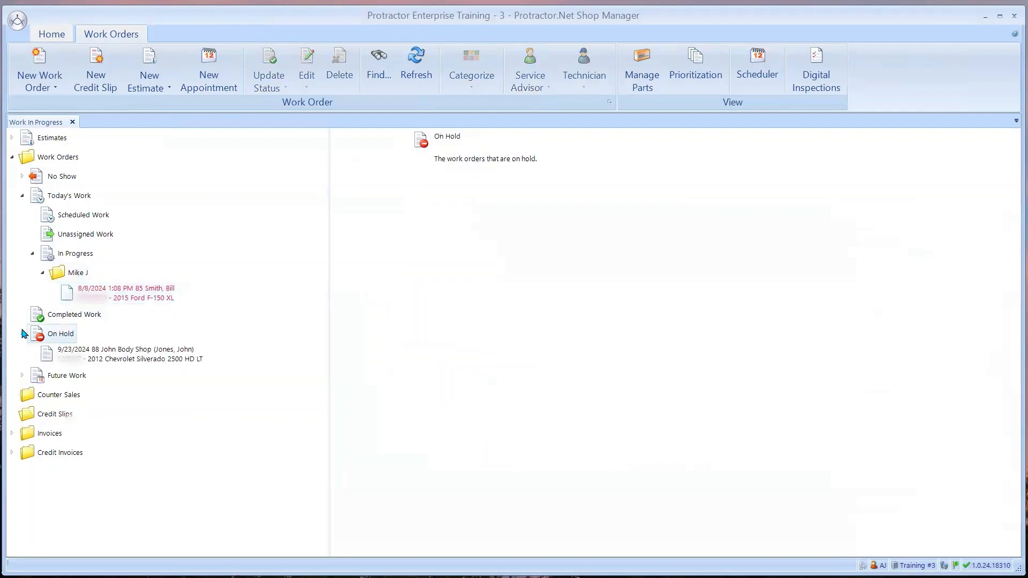
pyautogui.click(22, 376)
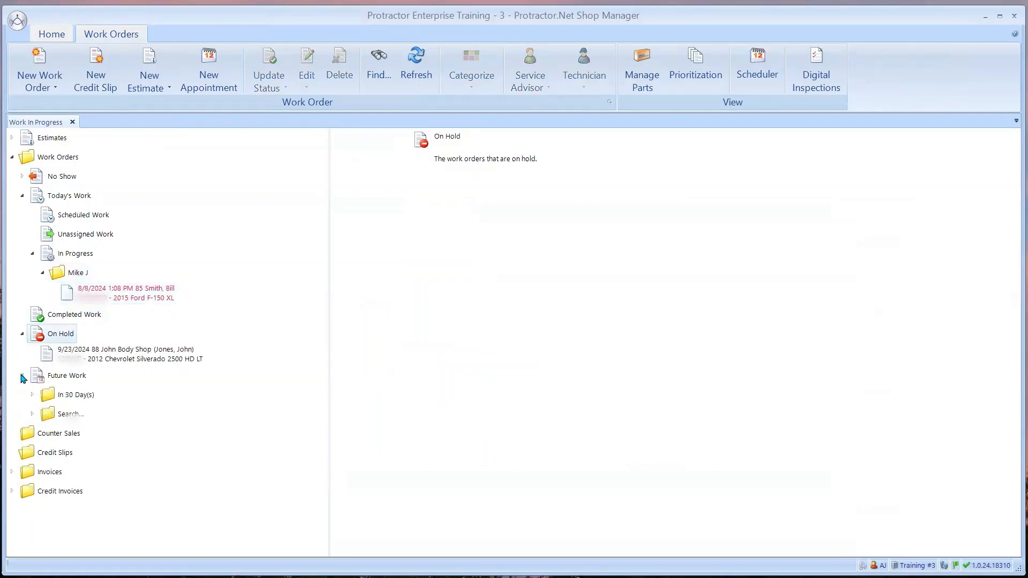
pyautogui.click(32, 395)
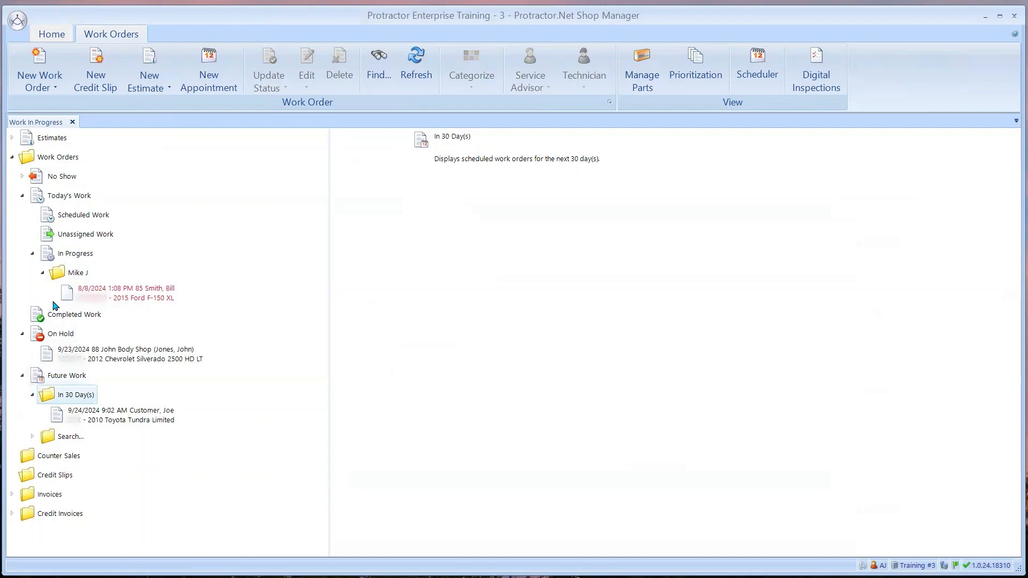
pyautogui.click(72, 123)
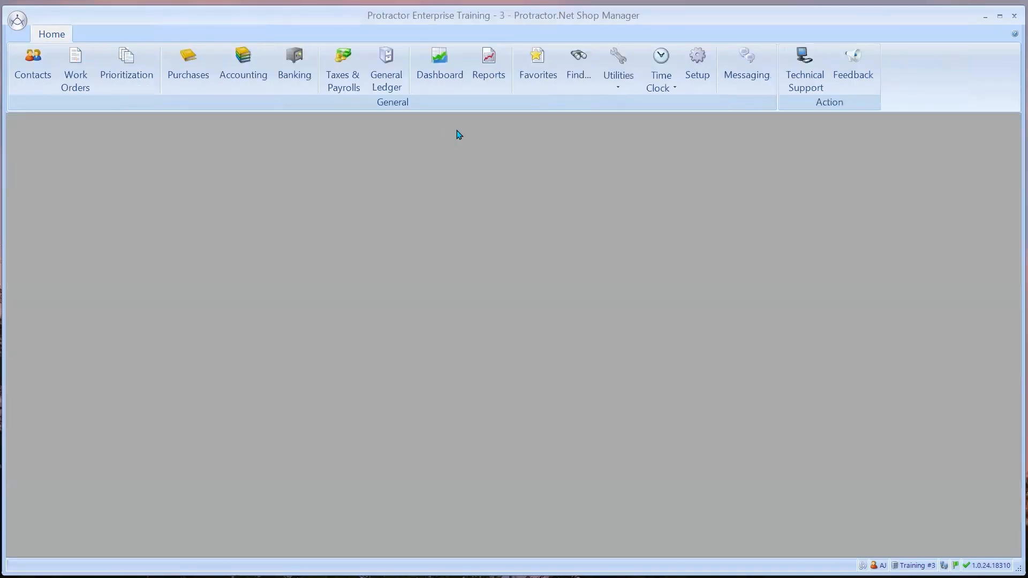
# Run the Inventory Listing report for the Oil, Lube & Maintenance Service category
pyautogui.click(491, 75)
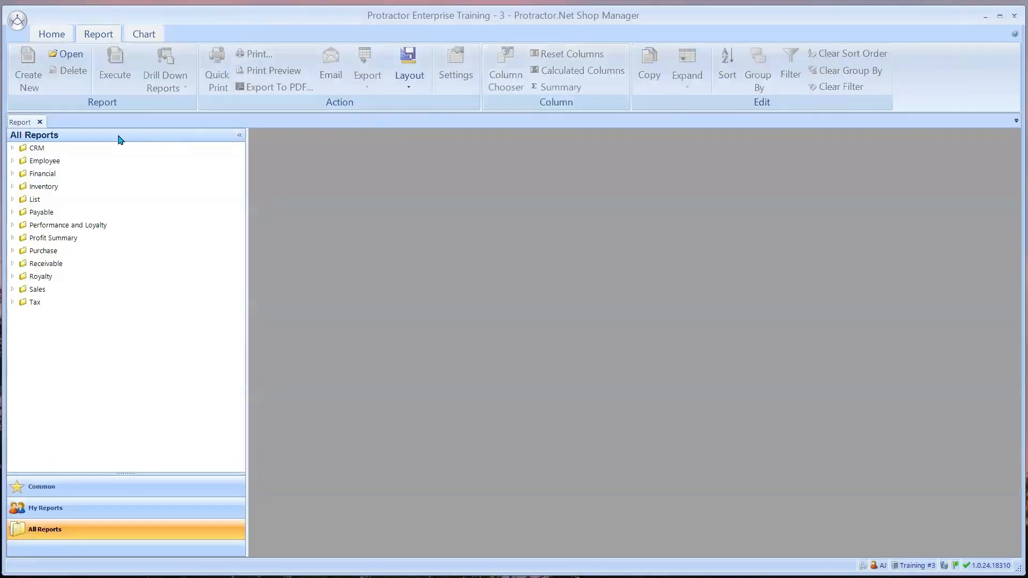
pyautogui.click(14, 187)
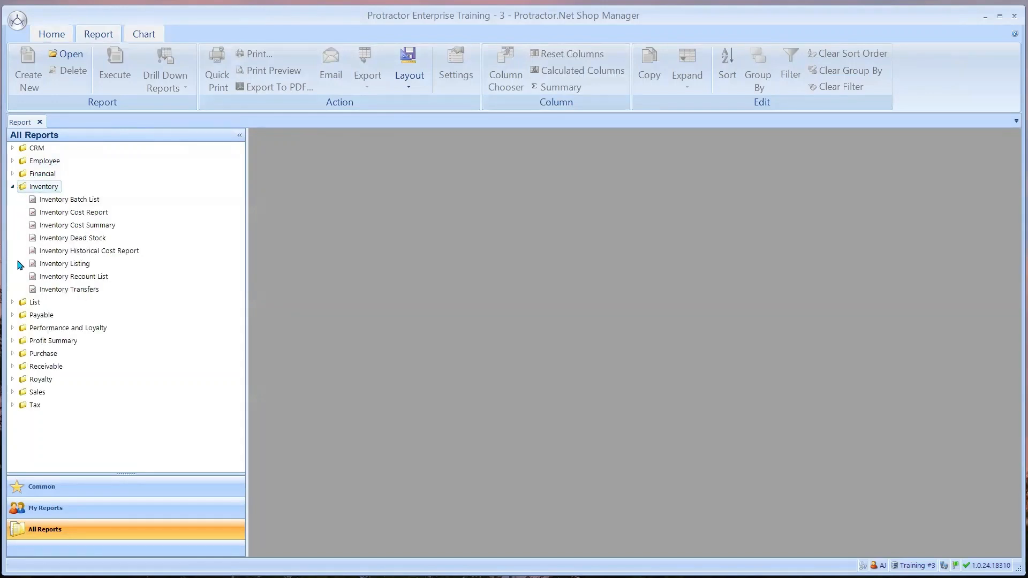
pyautogui.doubleClick(68, 267)
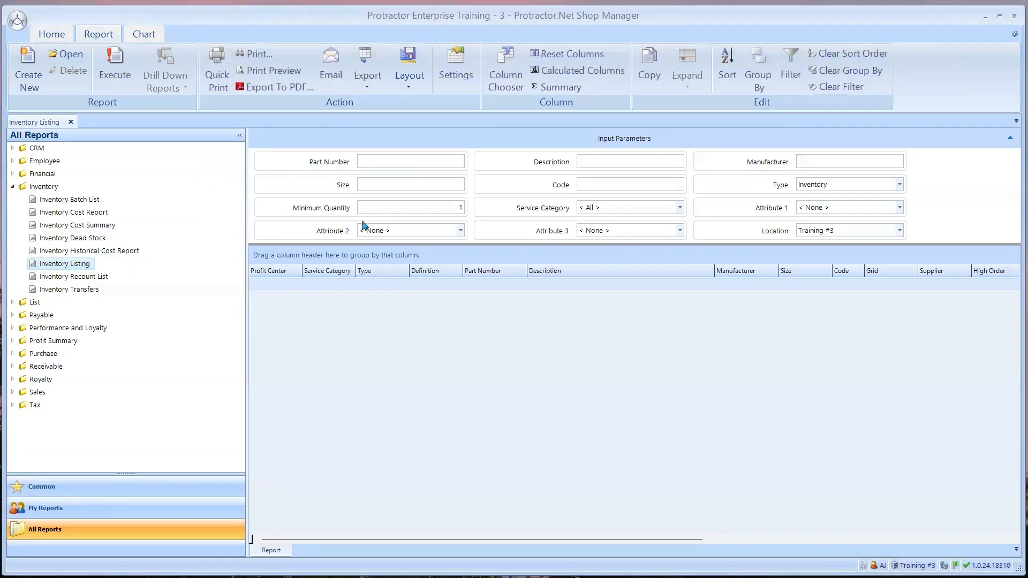
pyautogui.click(680, 207)
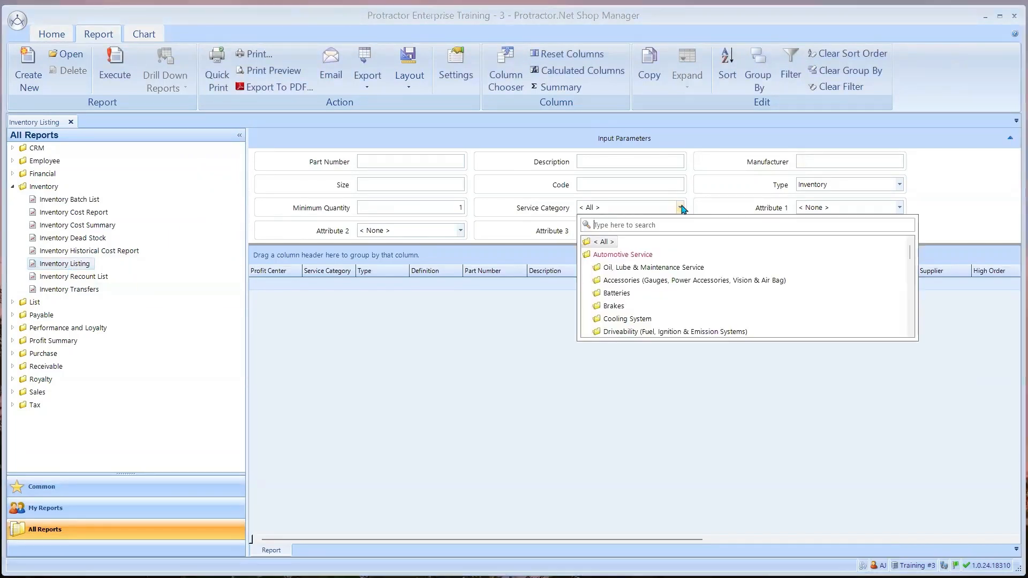
pyautogui.click(664, 268)
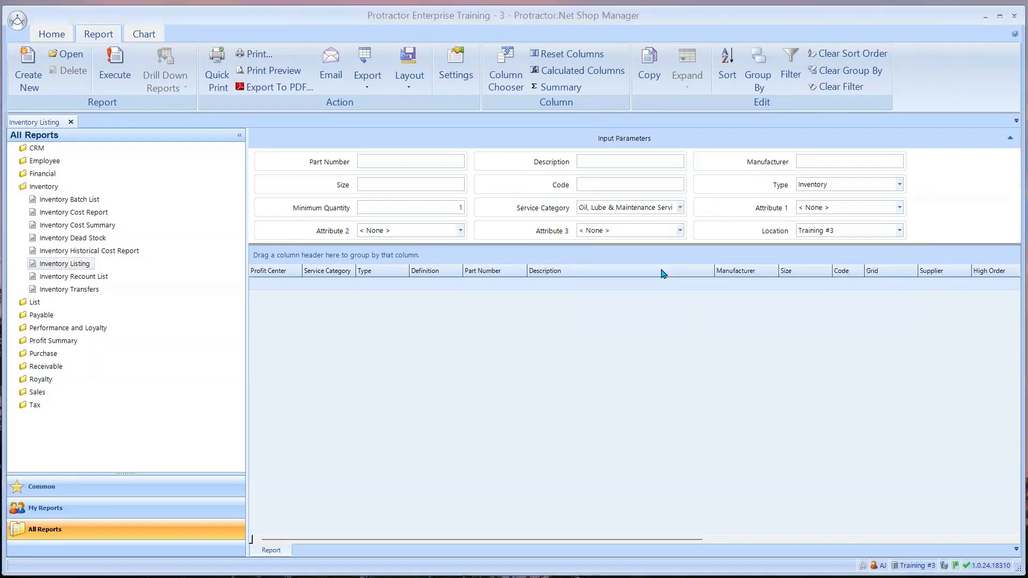
pyautogui.click(114, 64)
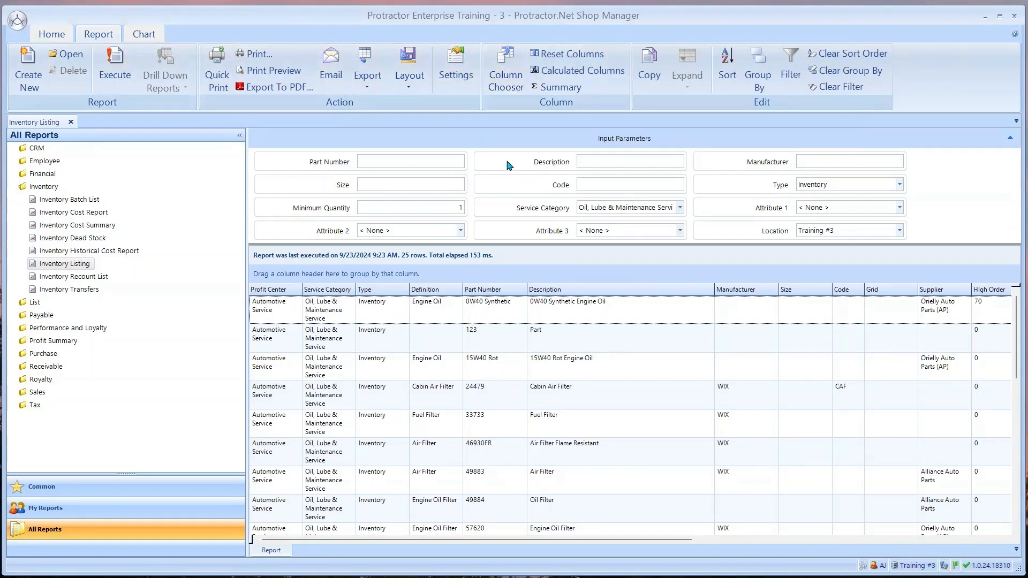
# Hide the report's Manufacturer, Size, Code, Grid, Supplier, High Order, Low Order, Buy Factor, Attribute 1, Attribute 2 and Attribute 3 columns
pyautogui.click(505, 75)
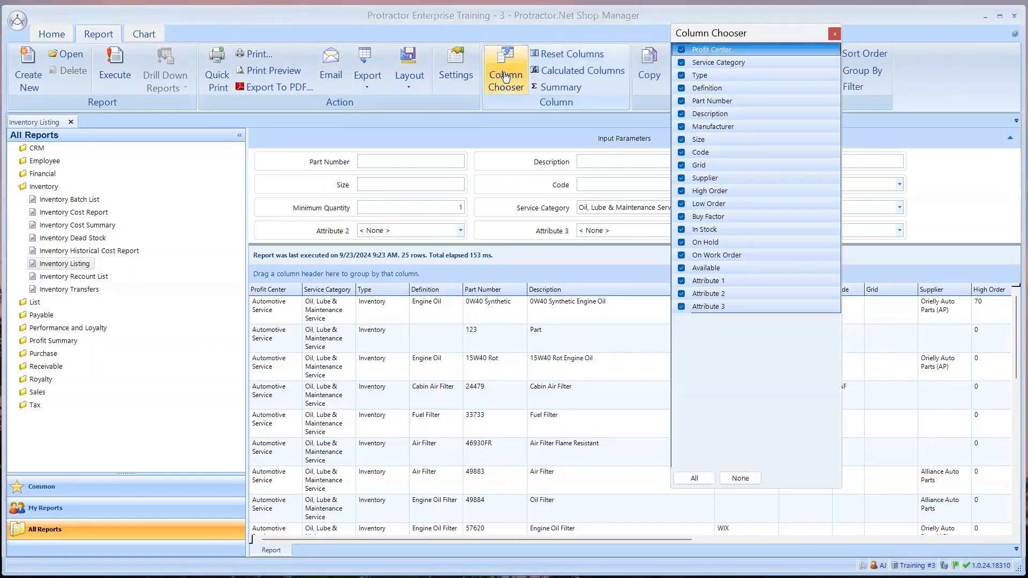
pyautogui.click(682, 127)
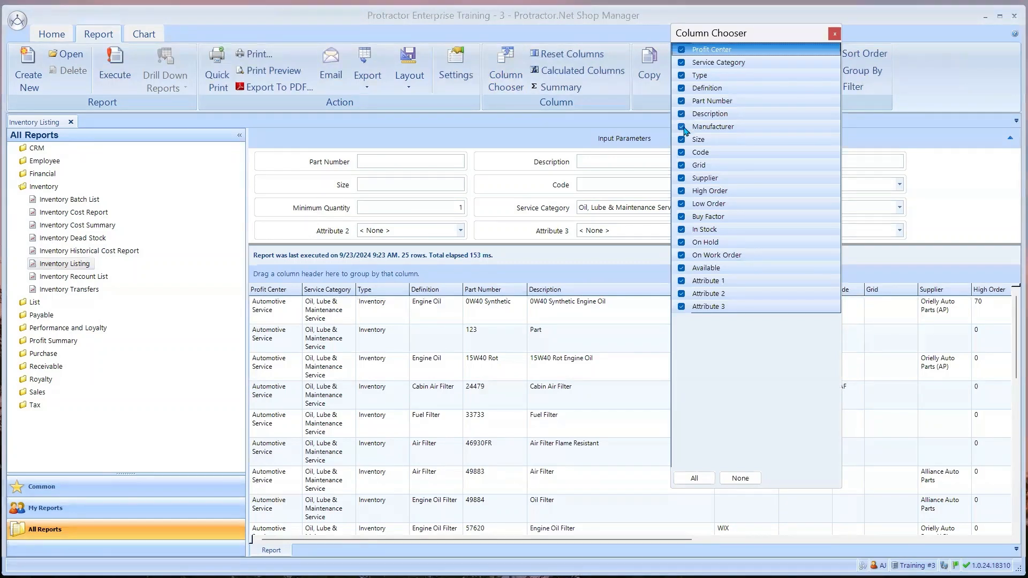
pyautogui.click(682, 139)
pyautogui.click(681, 152)
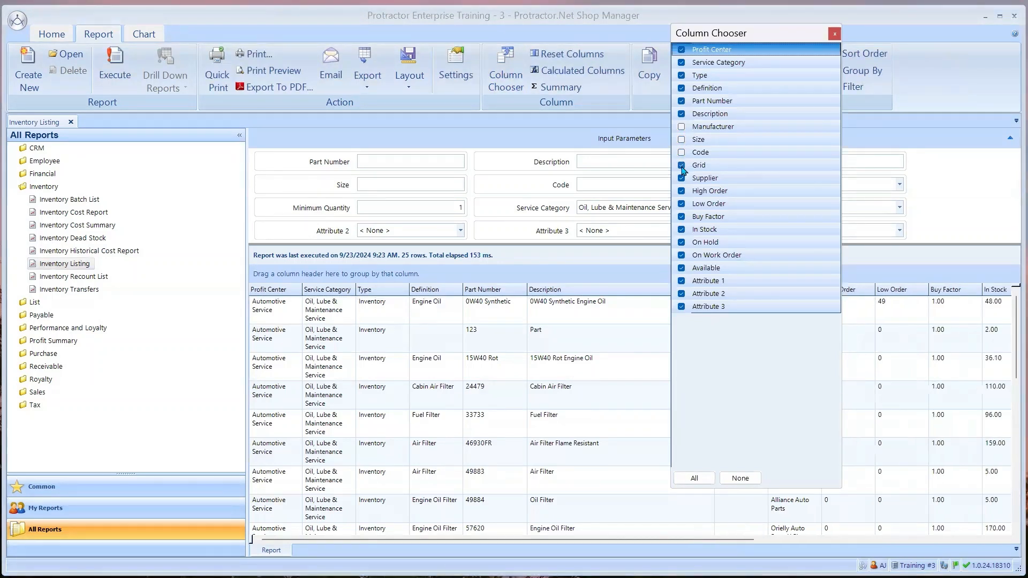
pyautogui.click(682, 165)
pyautogui.click(682, 178)
pyautogui.click(681, 191)
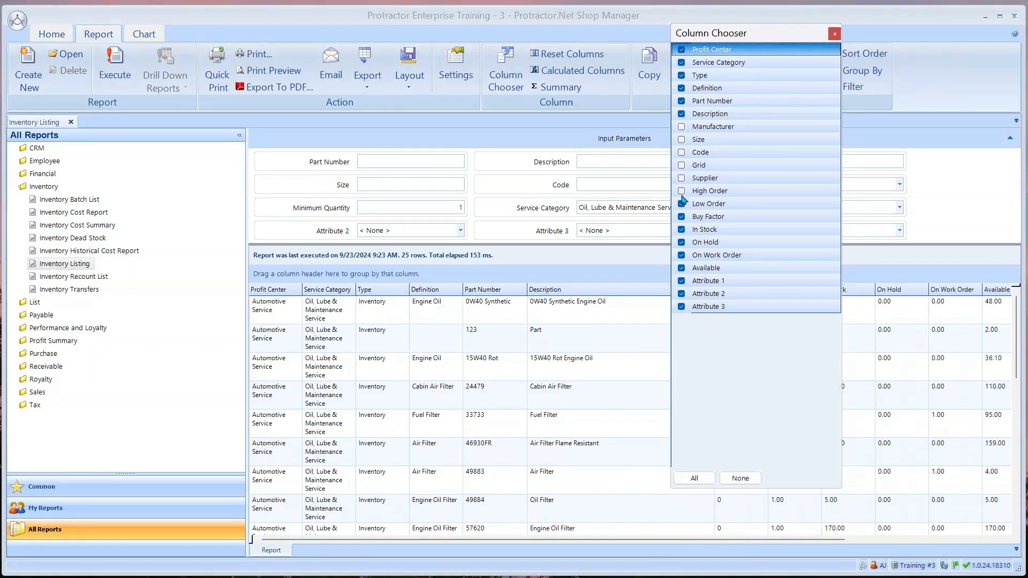
pyautogui.click(681, 204)
pyautogui.click(681, 217)
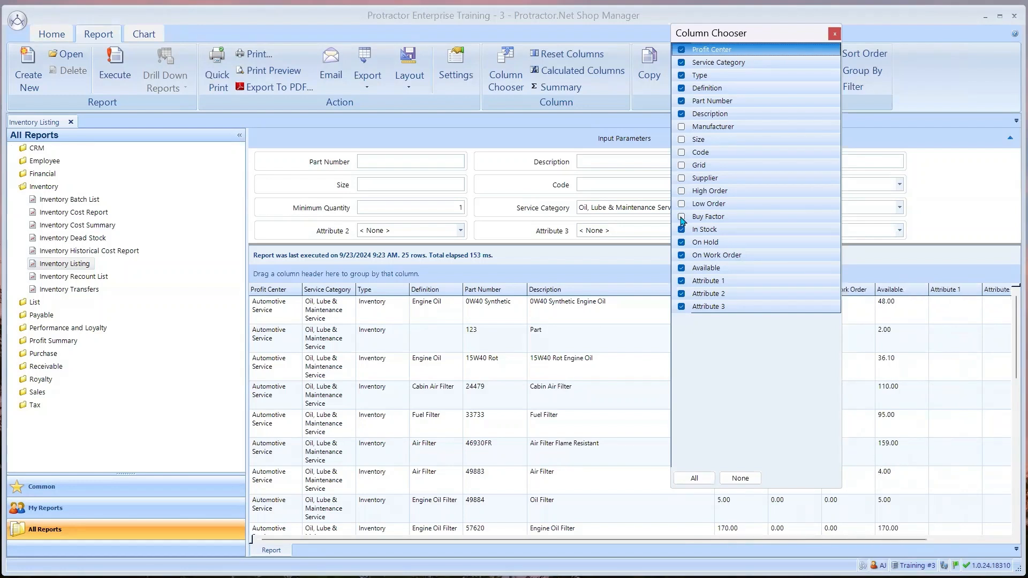
pyautogui.click(682, 281)
pyautogui.click(681, 294)
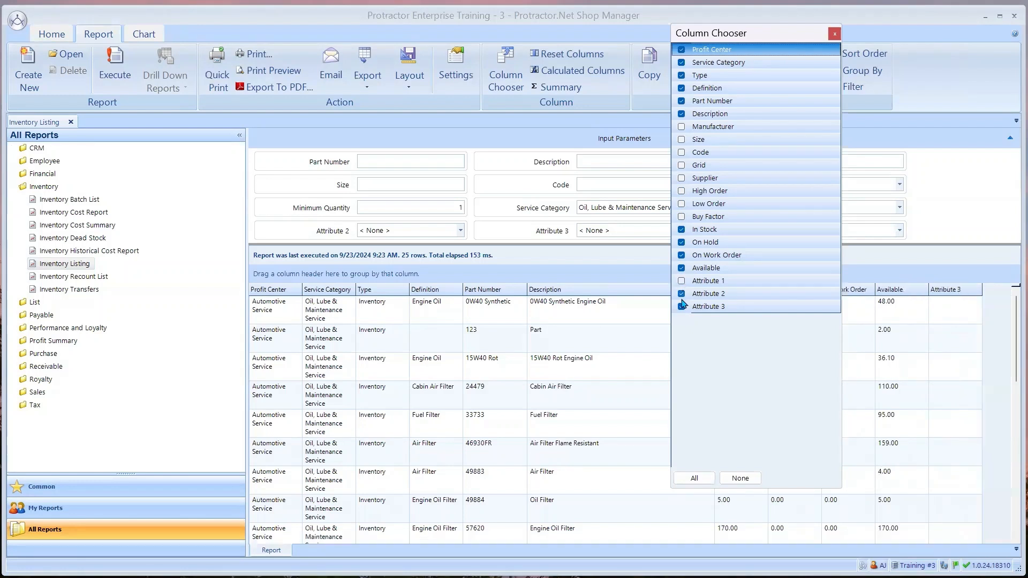
pyautogui.click(682, 306)
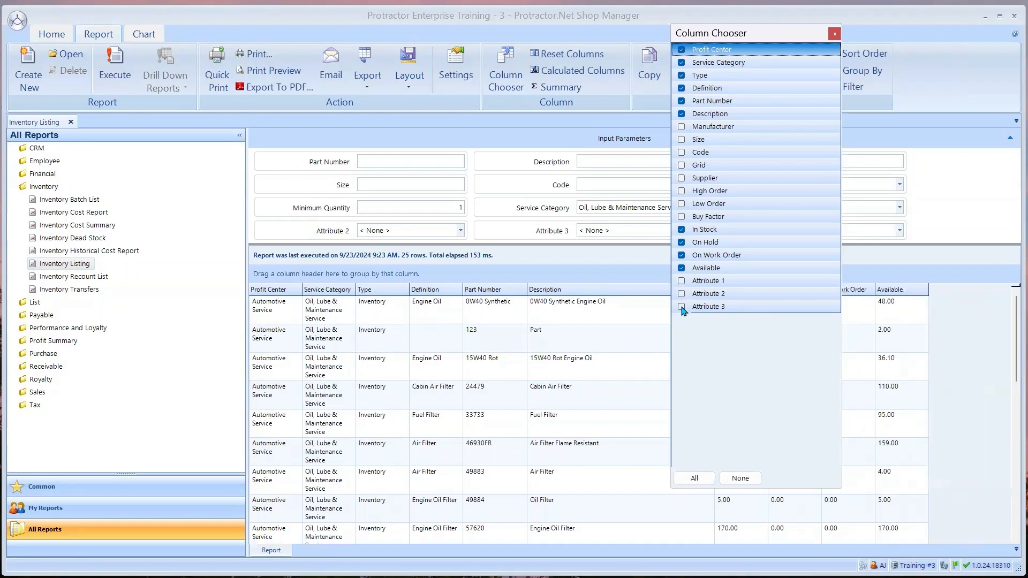
pyautogui.click(834, 36)
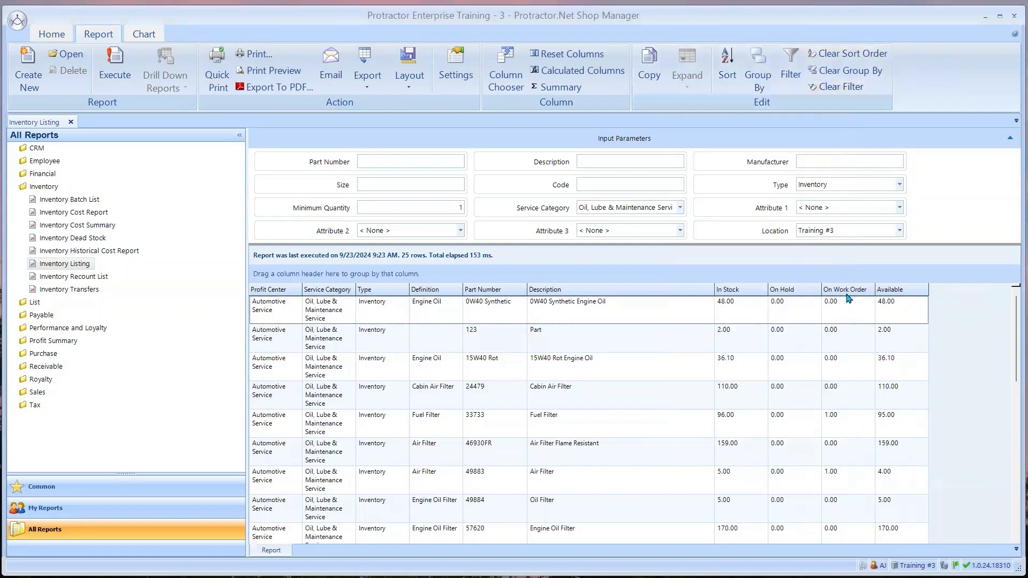
# Examine the On Work Order quantities for fuel filter 33733, air filter 49883 and engine oil filter OF6421
pyautogui.click(845, 423)
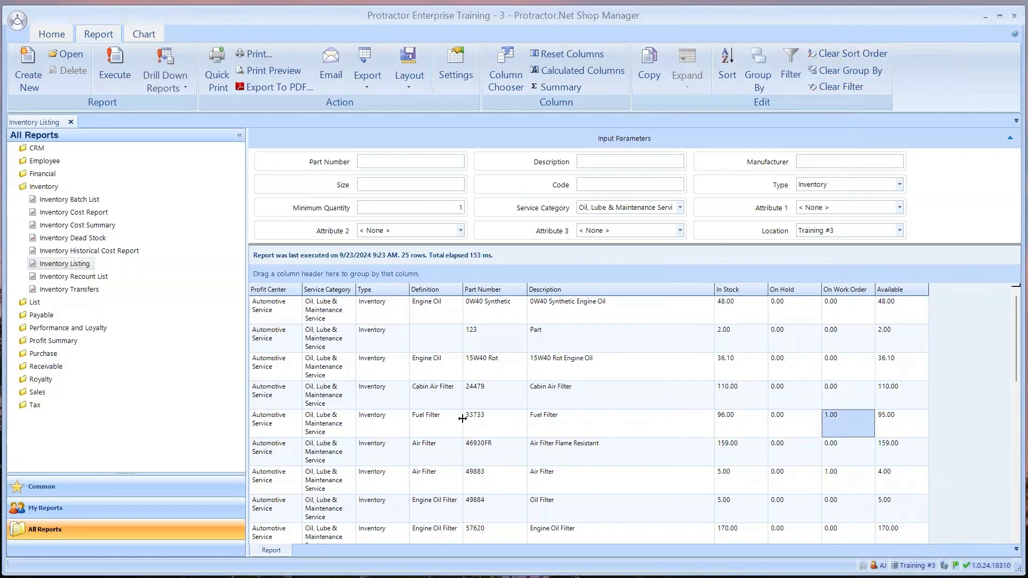
pyautogui.click(835, 483)
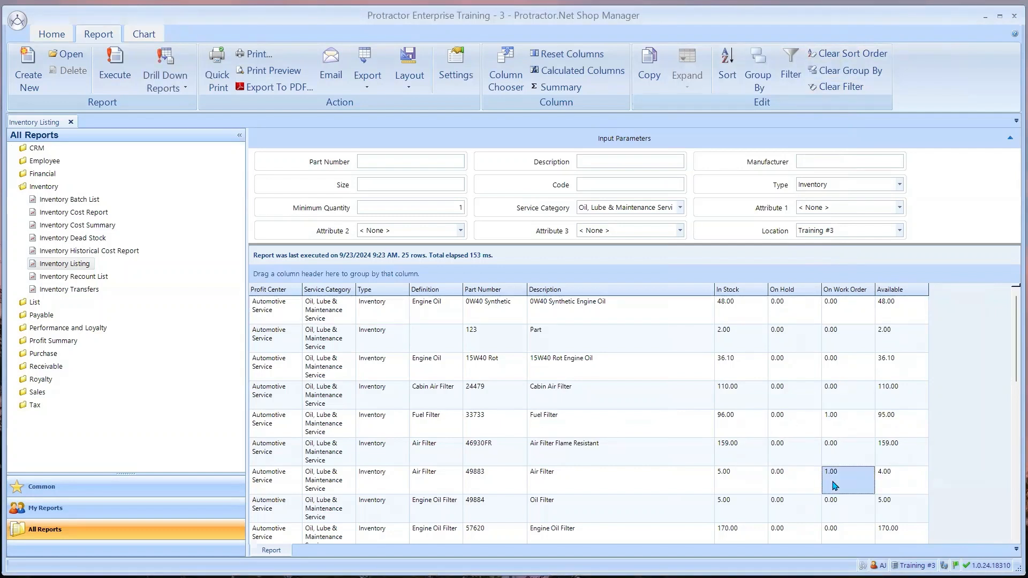
pyautogui.scroll(-1, 853, 476)
pyautogui.scroll(-4, 854, 473)
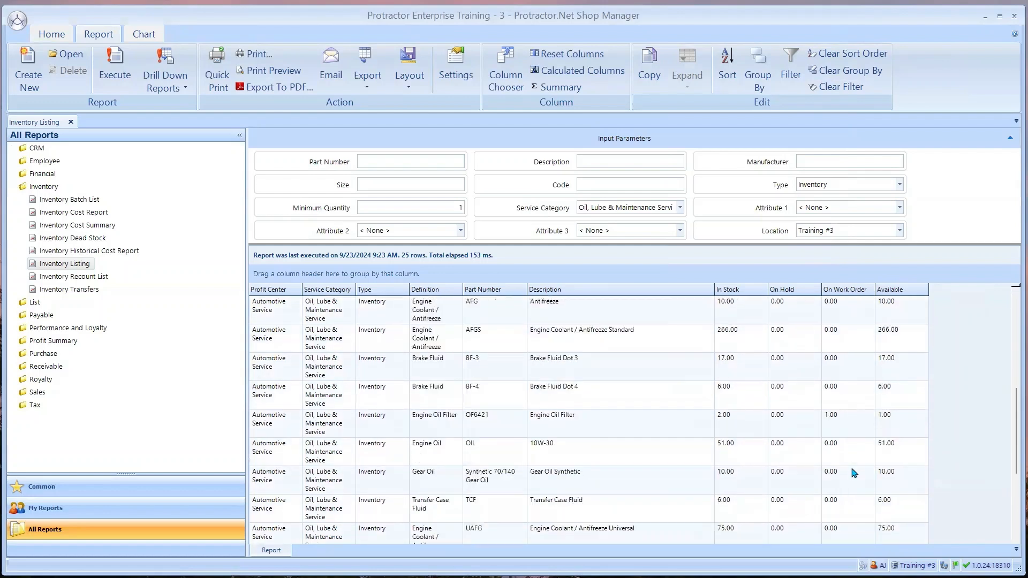
pyautogui.click(854, 427)
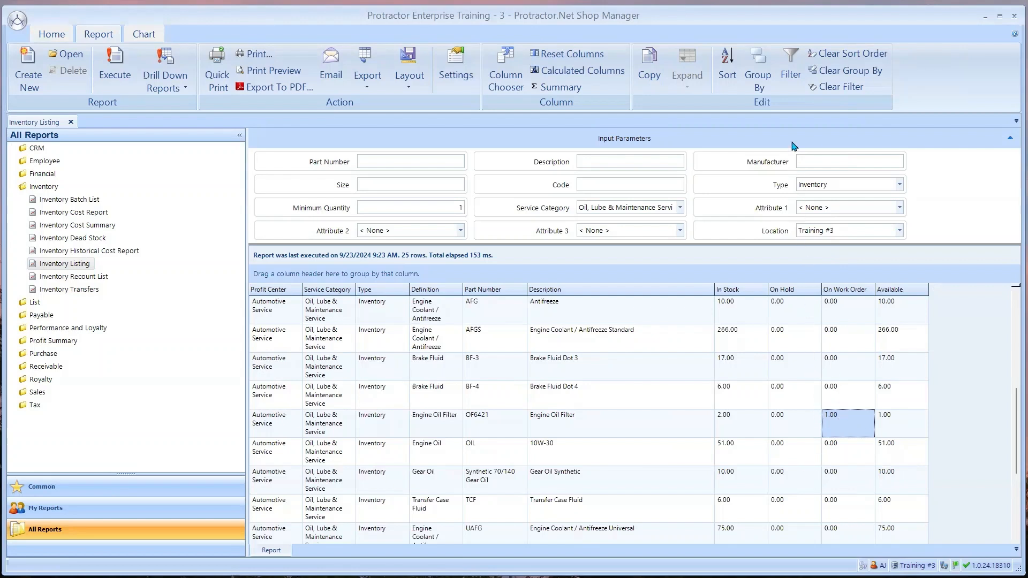
# Filter the Inventory Listing report to rows where On Work Order is greater than 0.0
pyautogui.click(788, 72)
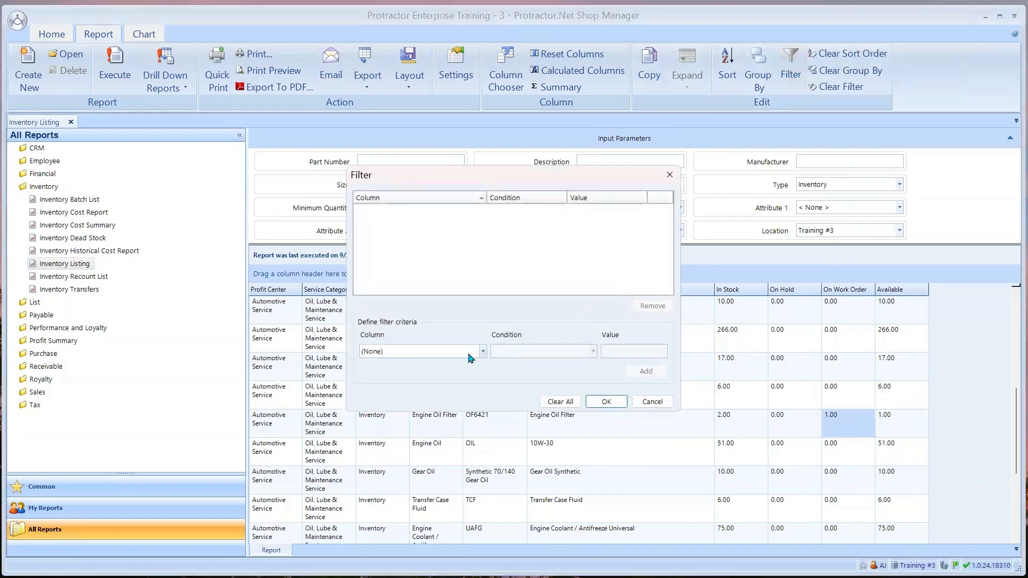
pyautogui.click(483, 353)
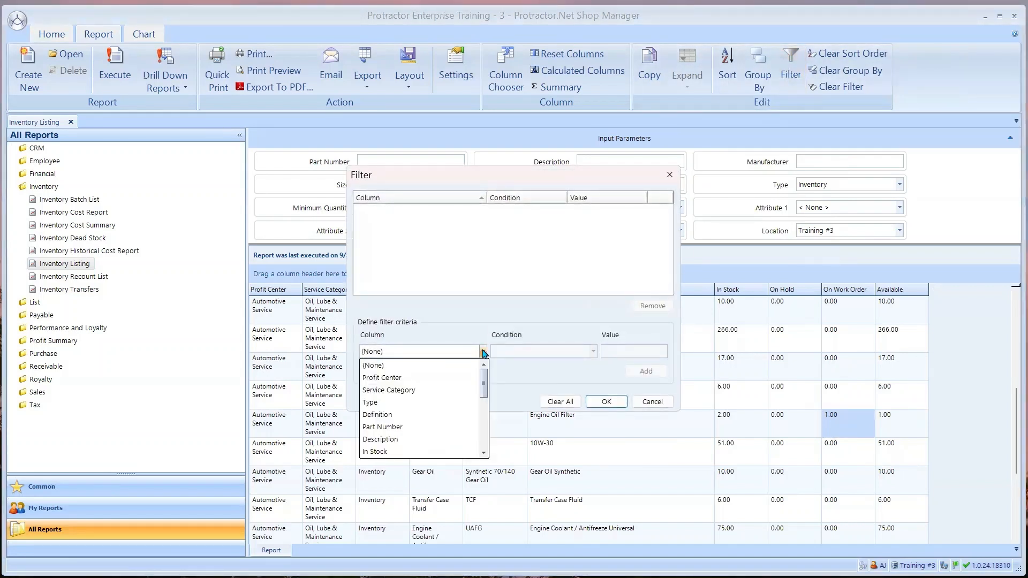
pyautogui.moveTo(481, 385); pyautogui.dragTo(480, 397)
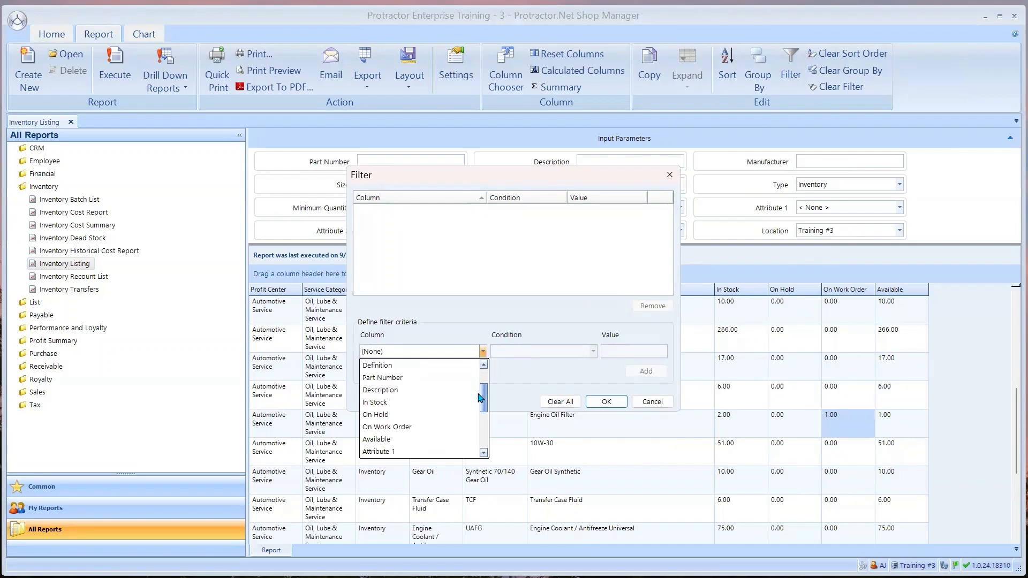
pyautogui.click(418, 427)
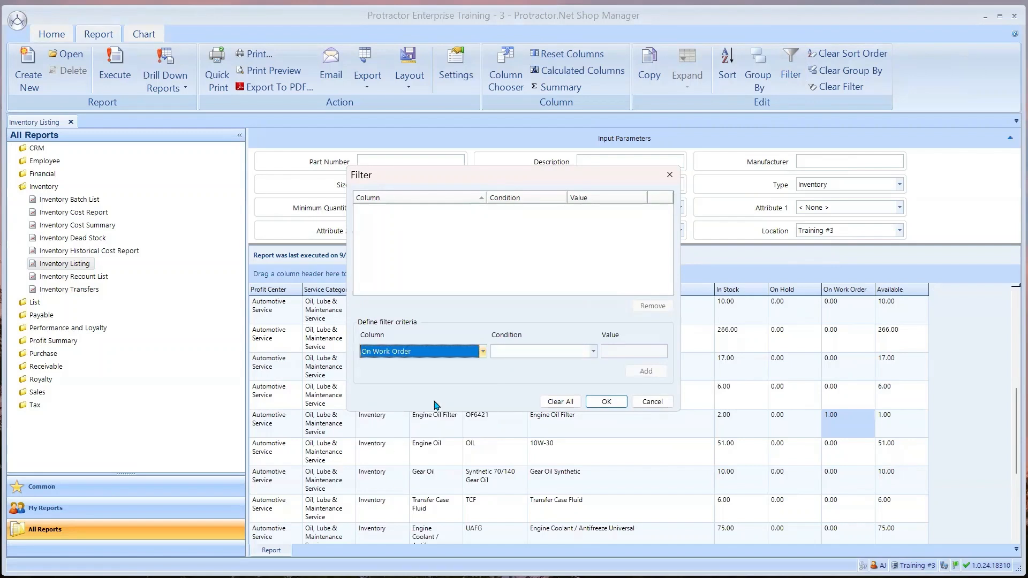
pyautogui.click(593, 352)
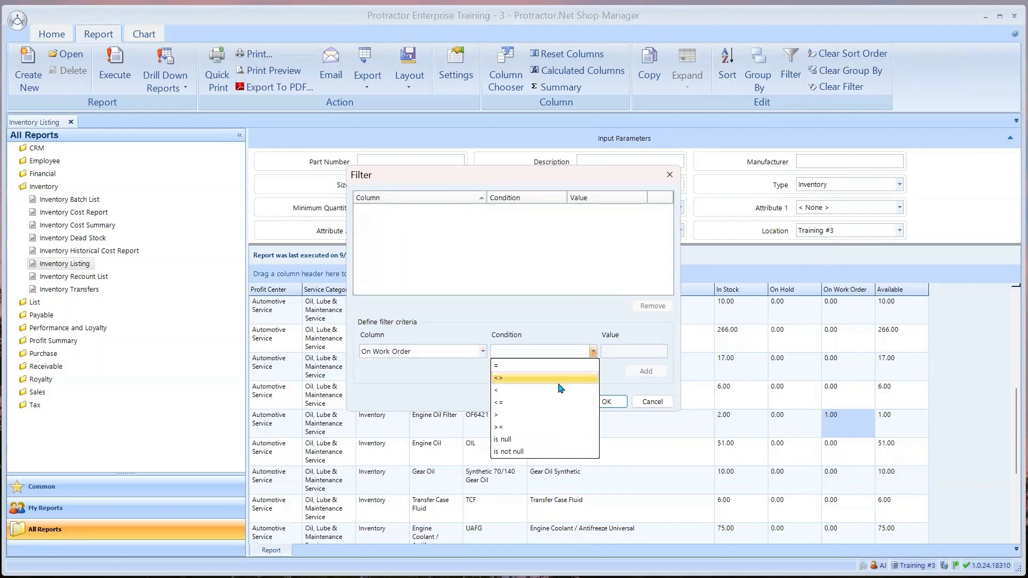
pyautogui.click(531, 415)
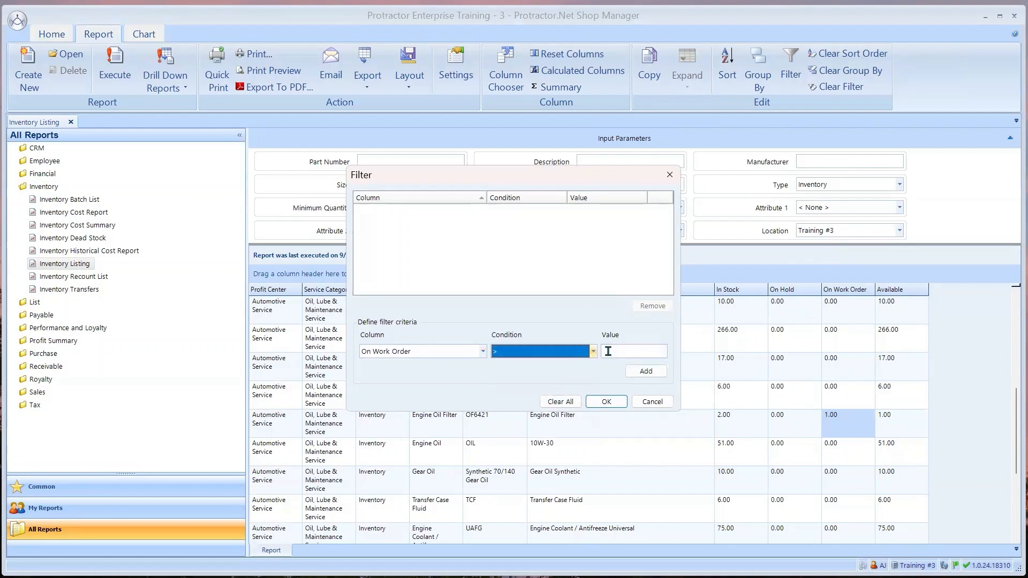
pyautogui.click(605, 351)
pyautogui.write('0.0')
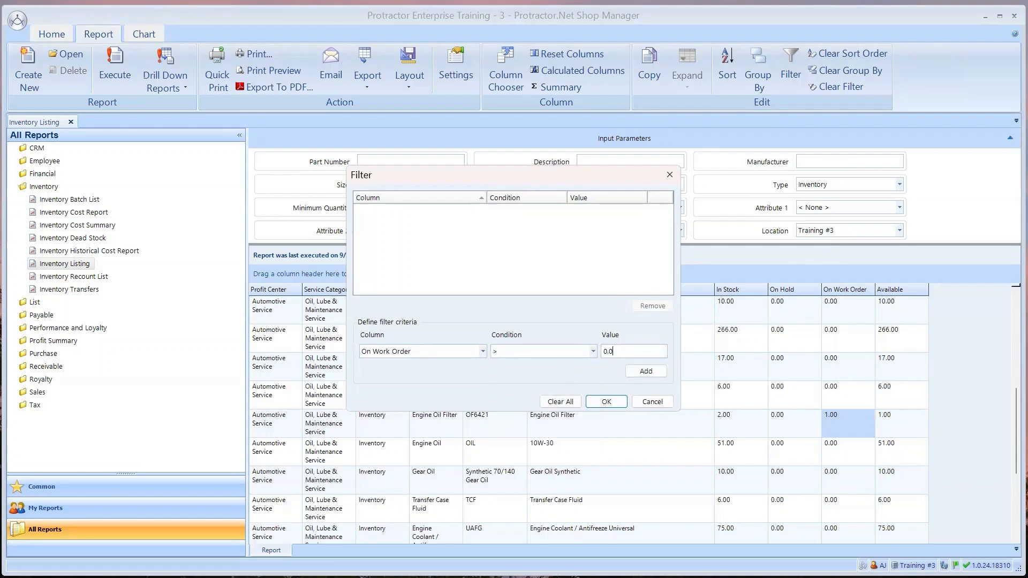
pyautogui.click(648, 371)
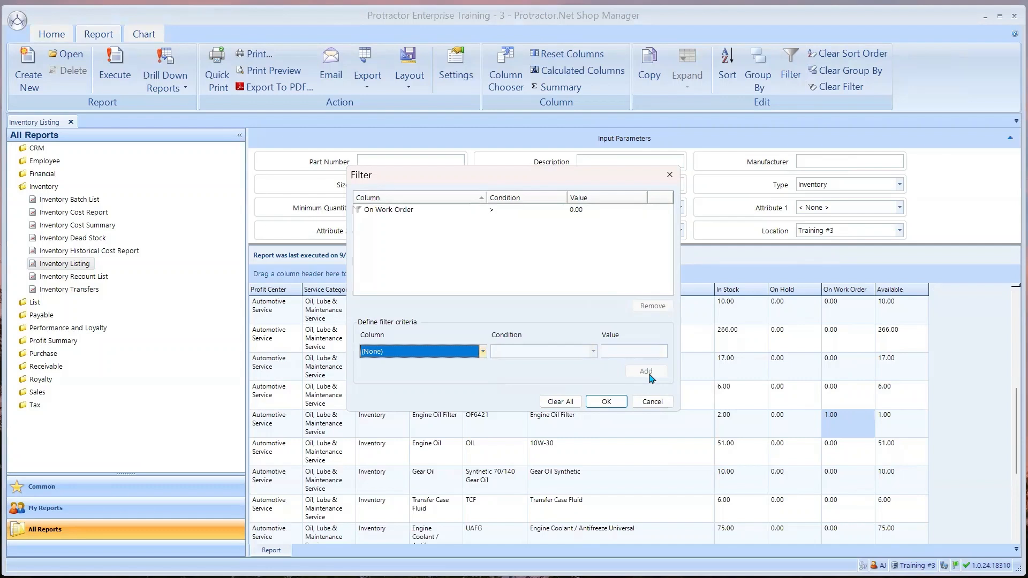
pyautogui.click(607, 402)
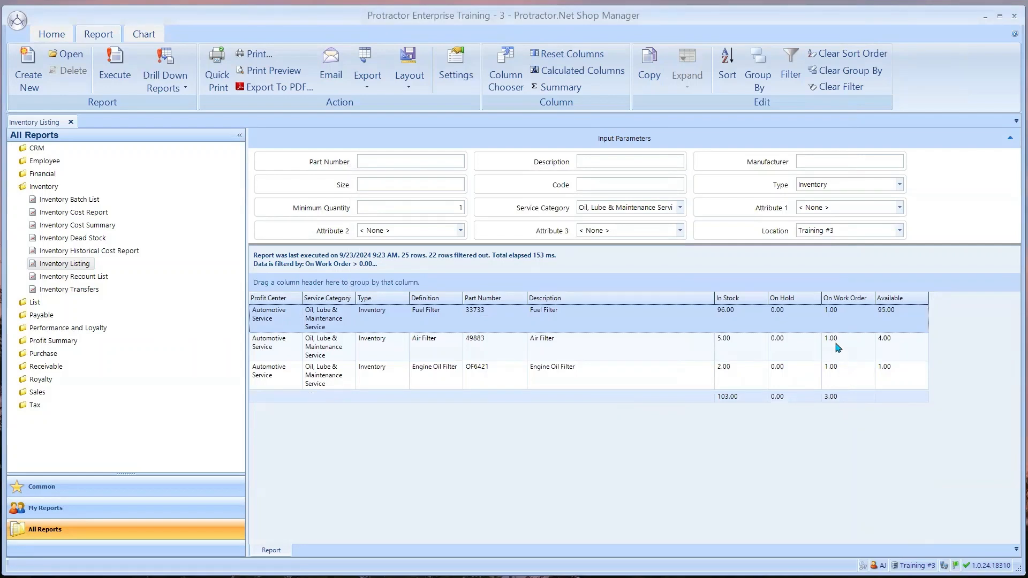
# Save the filtered report layout as "Inventory Listing open inv" including its parameter values, and close the report
pyautogui.click(410, 81)
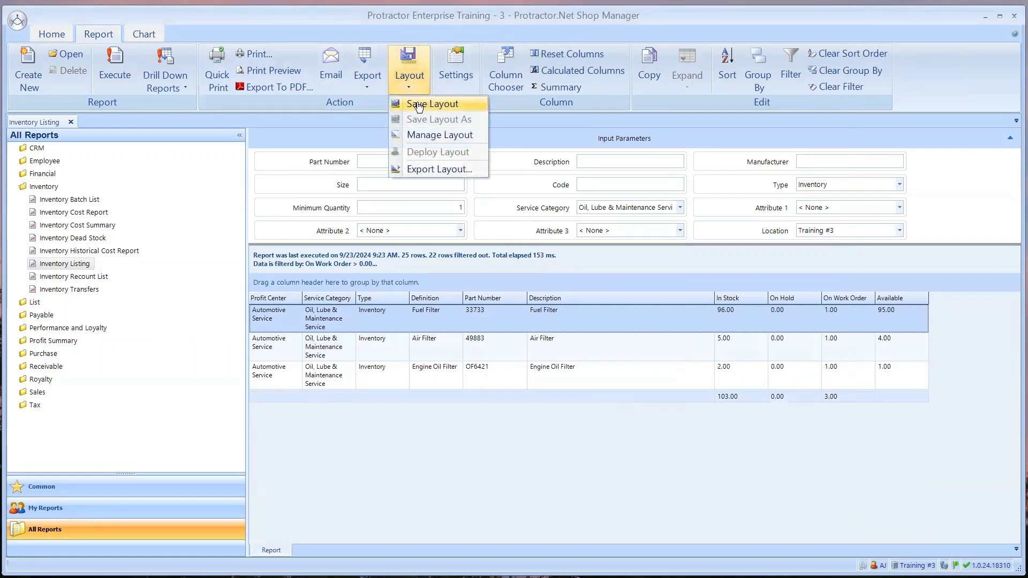
pyautogui.click(419, 105)
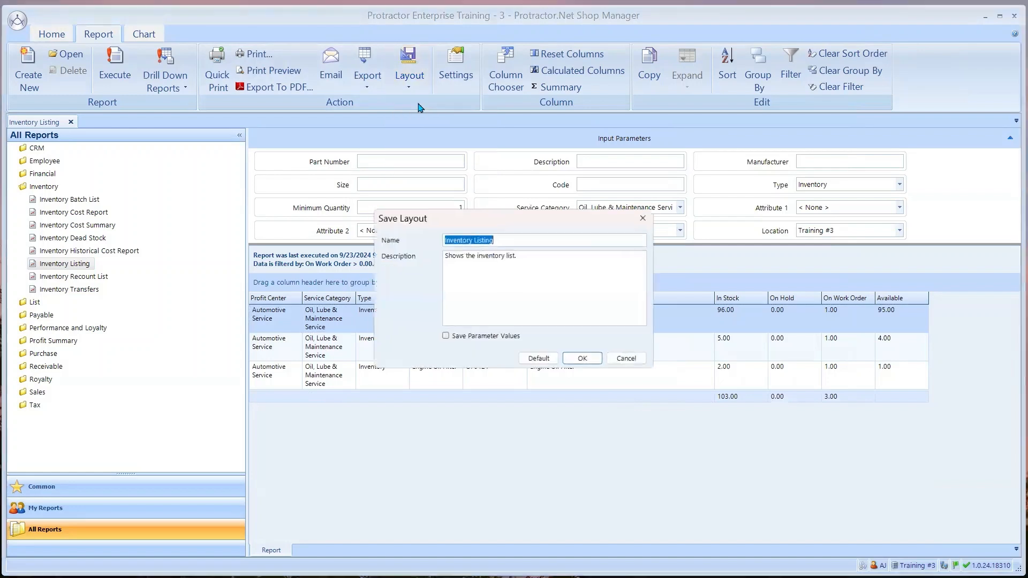
pyautogui.click(527, 234)
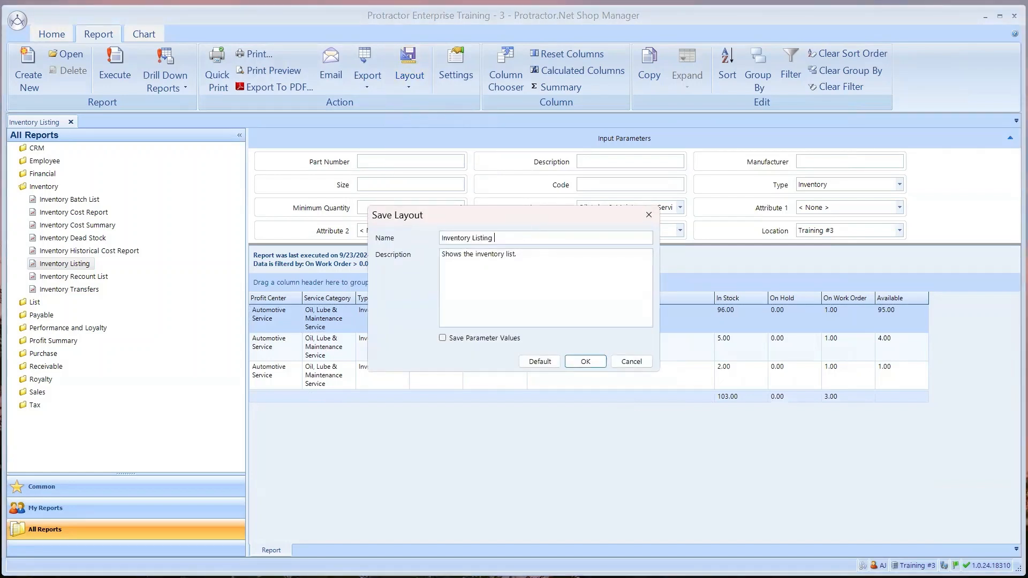
pyautogui.write('open inv')
pyautogui.click(442, 337)
pyautogui.click(573, 362)
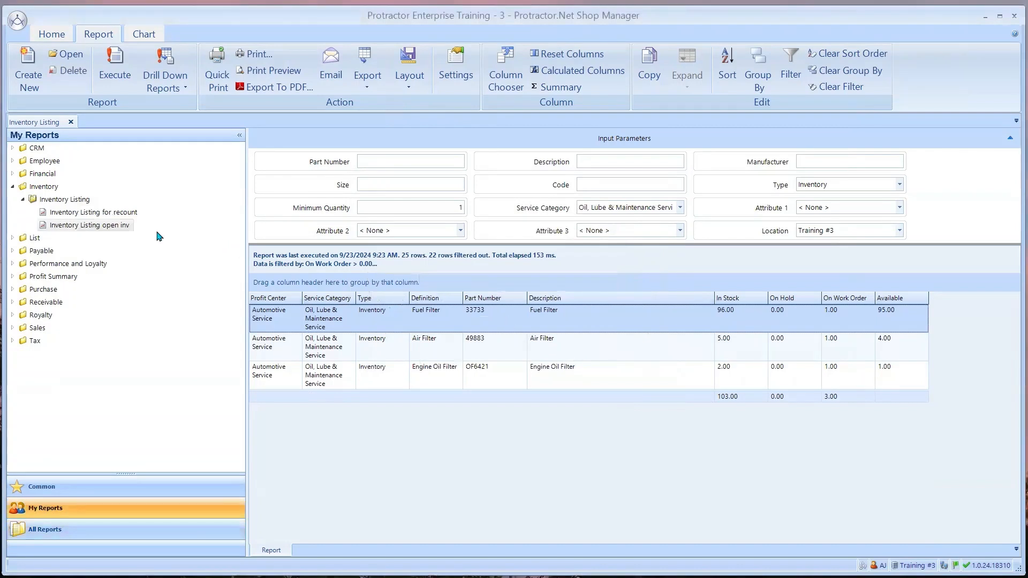
pyautogui.click(106, 230)
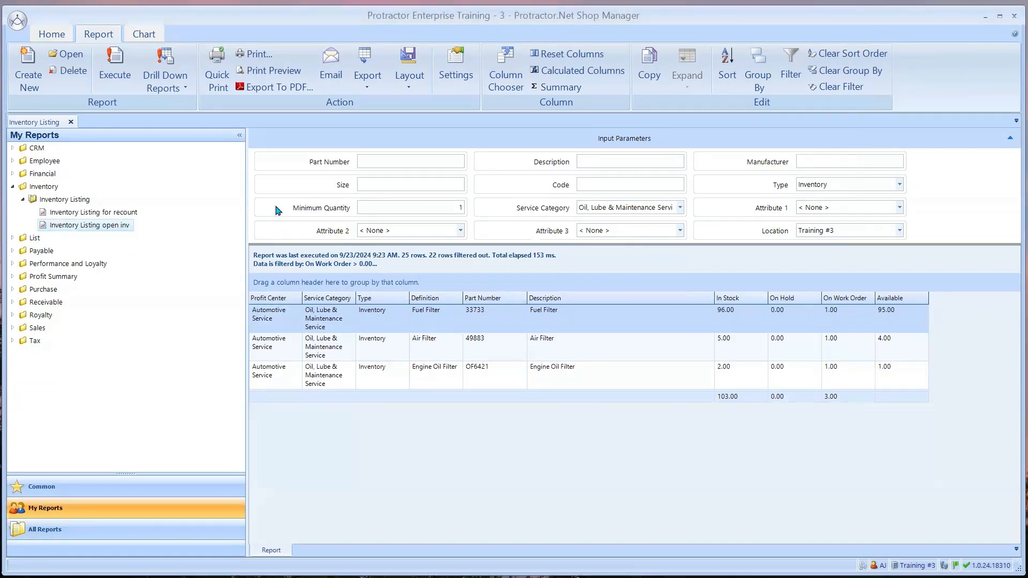
pyautogui.click(71, 122)
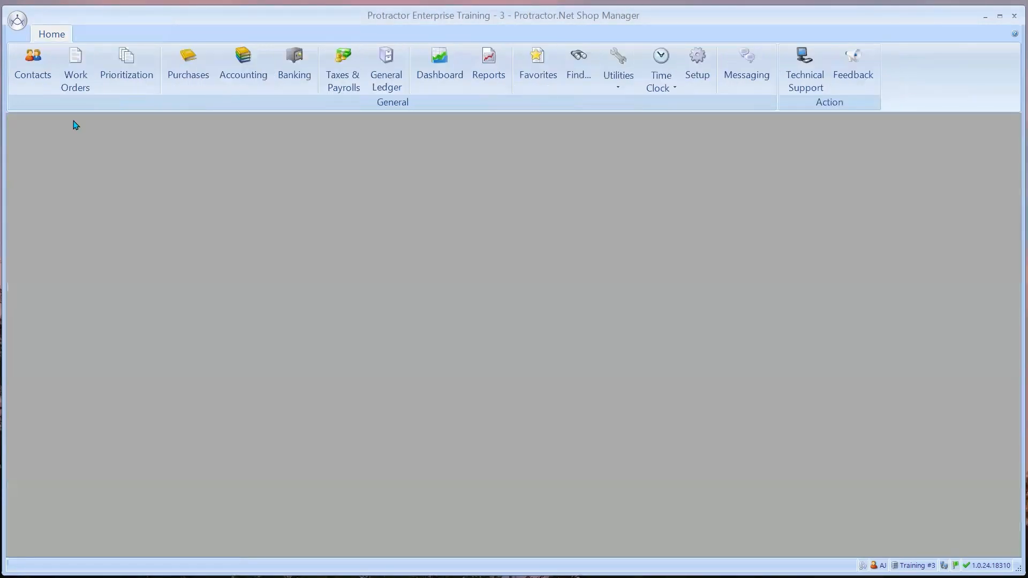
# Search the setup for "inv" and open Inventory Materials
pyautogui.click(698, 59)
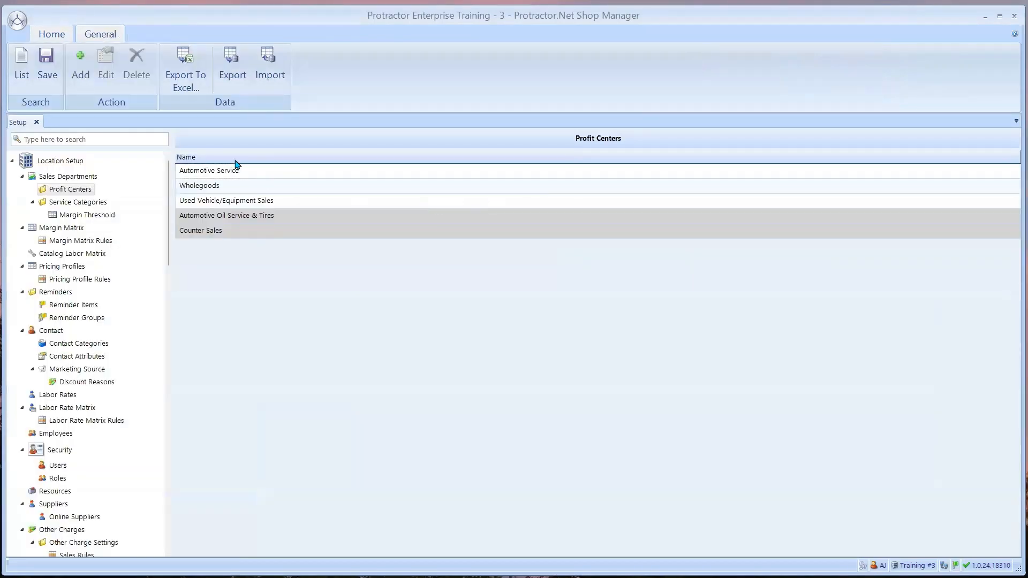
pyautogui.click(132, 140)
pyautogui.write('inv')
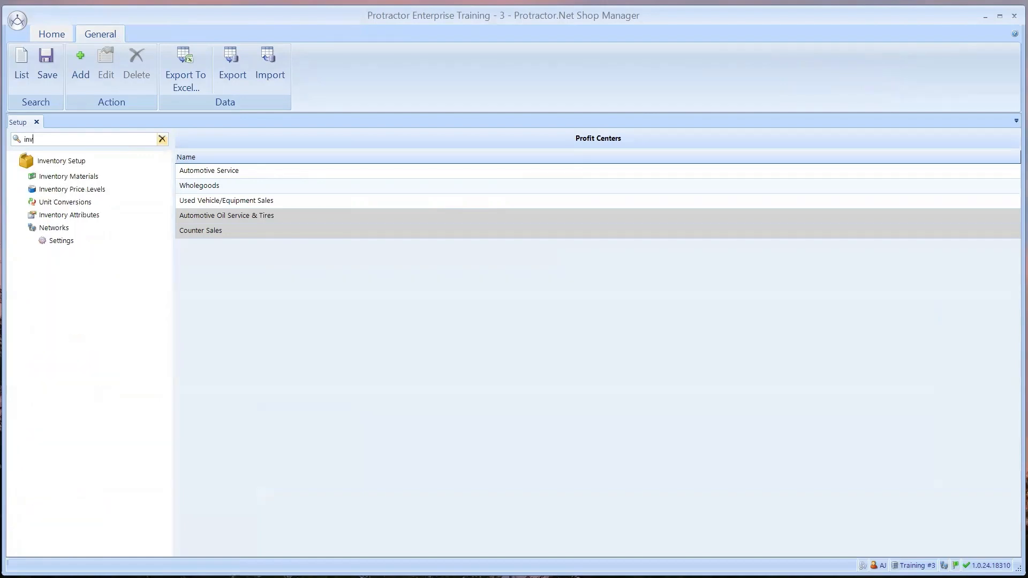
pyautogui.click(74, 178)
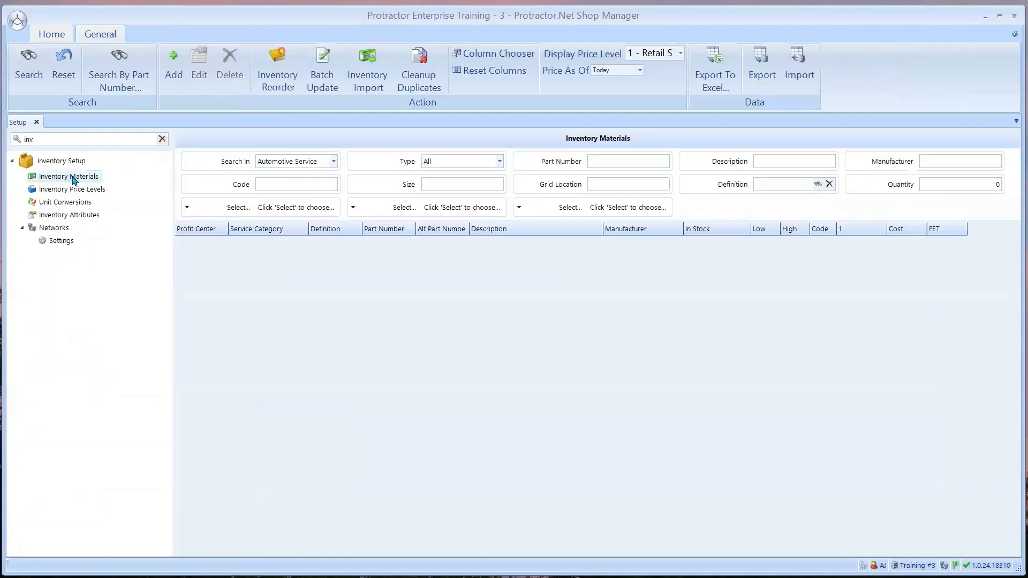
# List the inventory materials in the Oil, Lube & Maintenance Service category, sorted by part number in ascending order
pyautogui.click(334, 162)
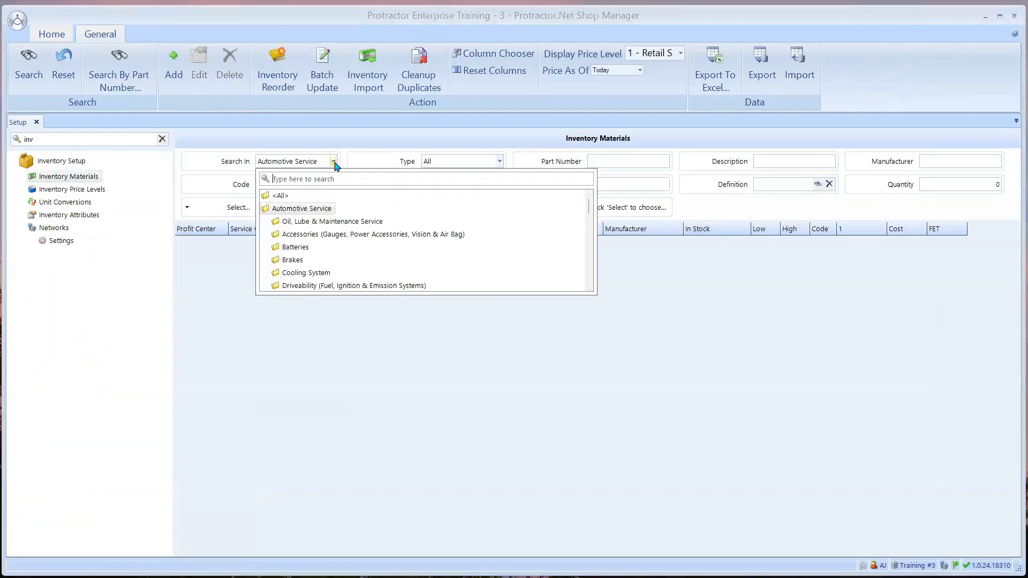
pyautogui.click(327, 222)
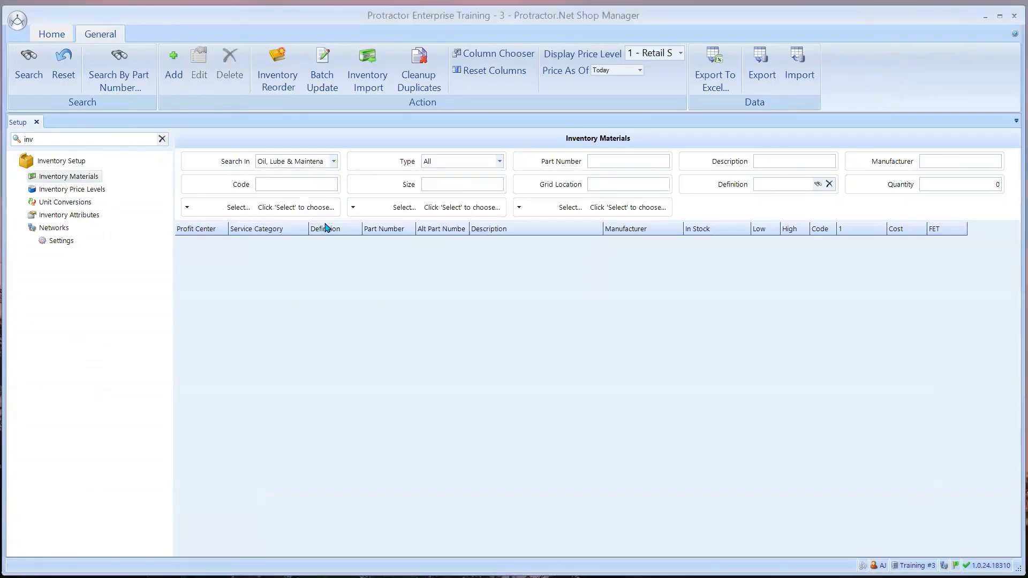
pyautogui.click(28, 67)
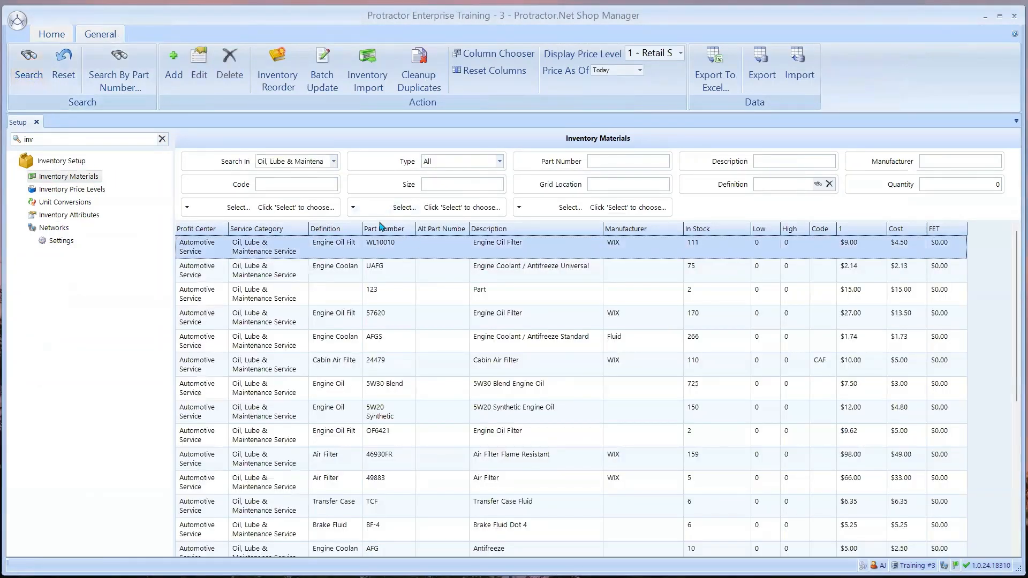
pyautogui.click(384, 229)
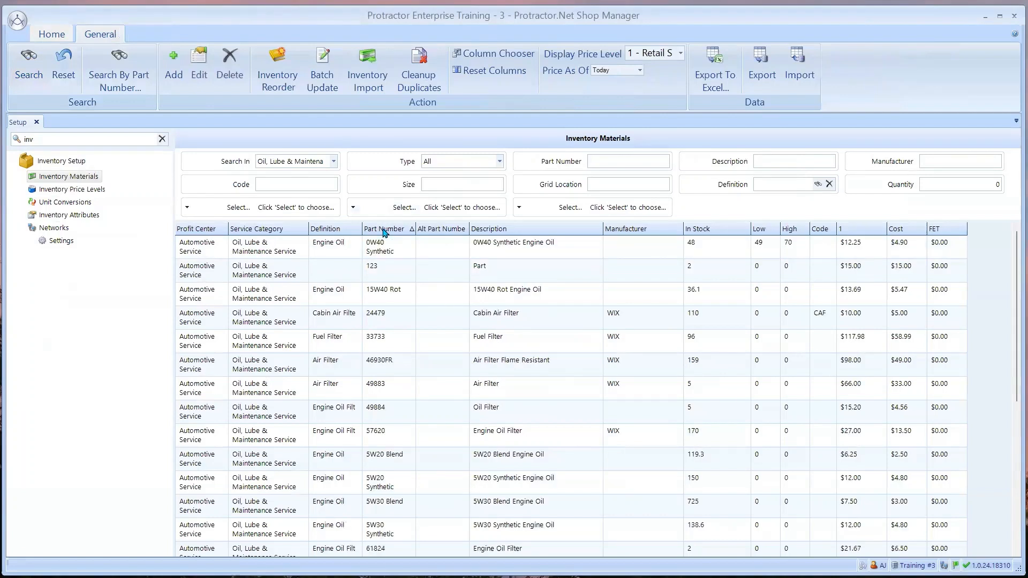
pyautogui.click(385, 229)
pyautogui.click(384, 230)
# Export the listed materials to Excel for inventory recount, saving the workbook on the Desktop as "recounts lof"
pyautogui.click(715, 77)
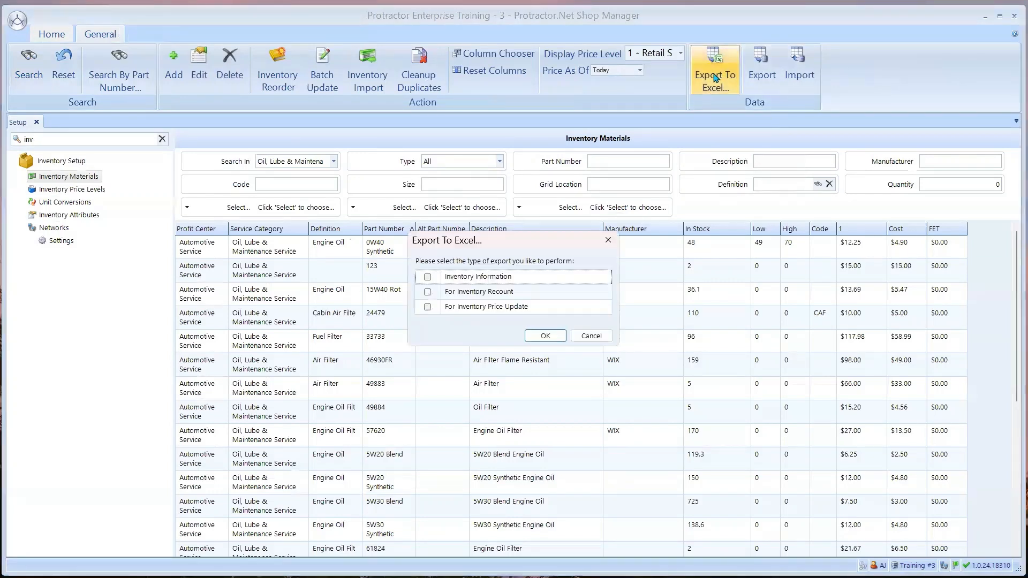
pyautogui.click(429, 292)
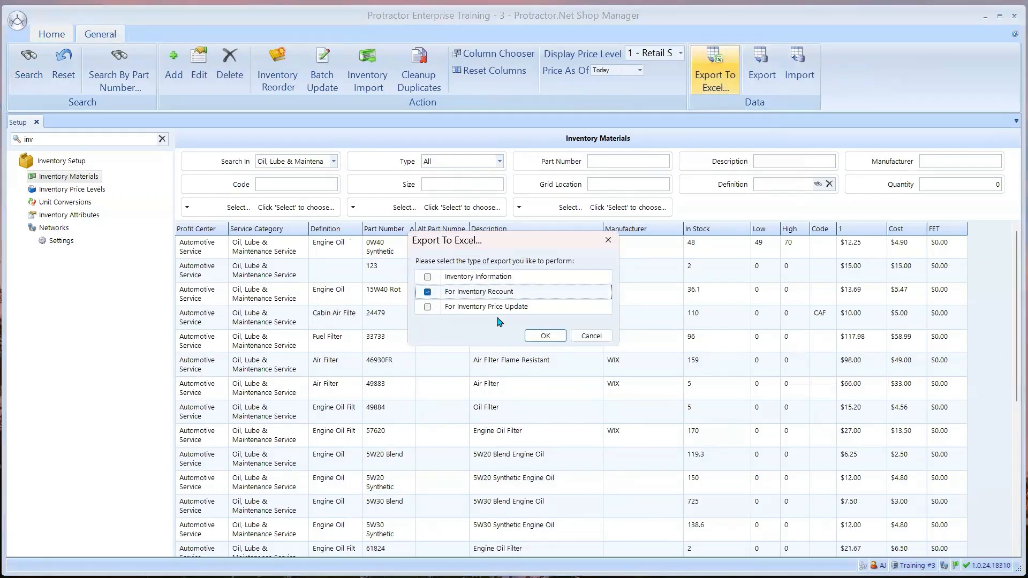
pyautogui.click(544, 336)
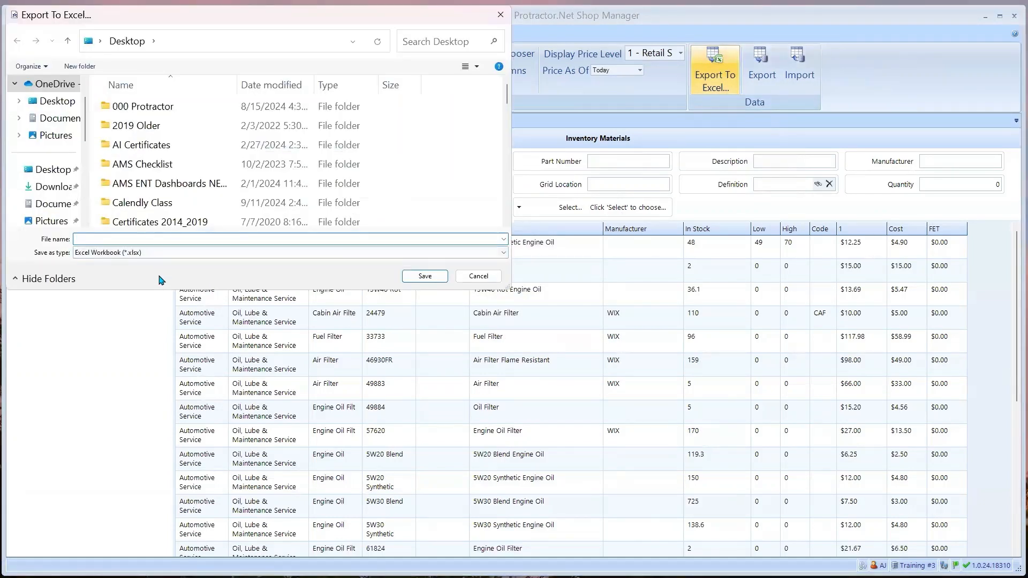
pyautogui.write('recounts')
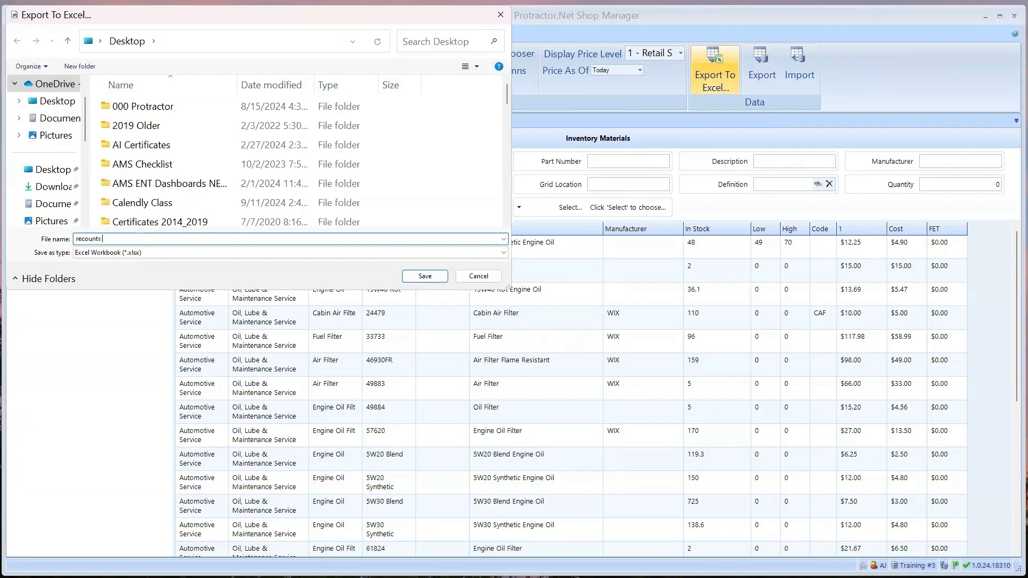
pyautogui.write(' lof')
pyautogui.click(38, 171)
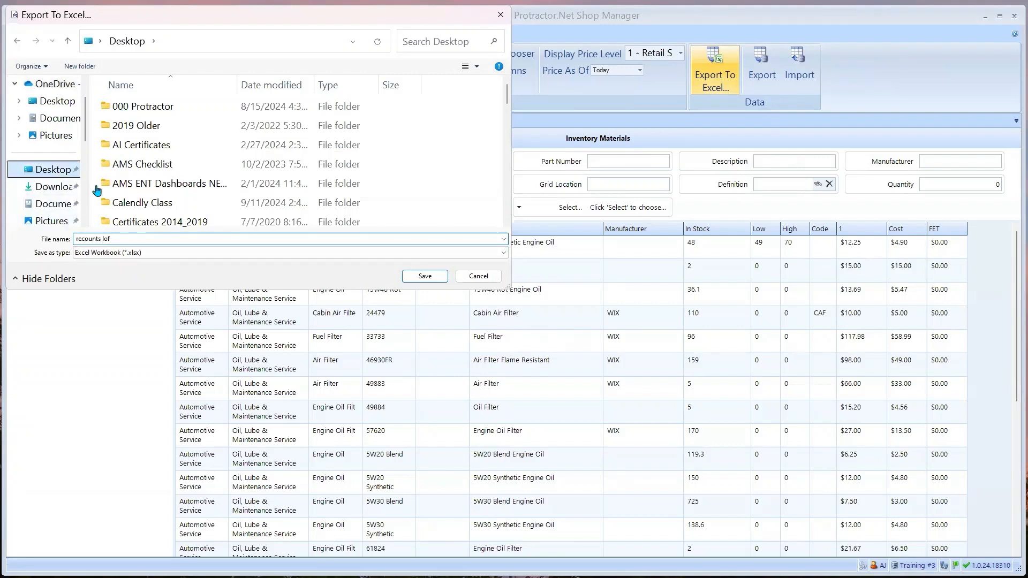
pyautogui.click(406, 275)
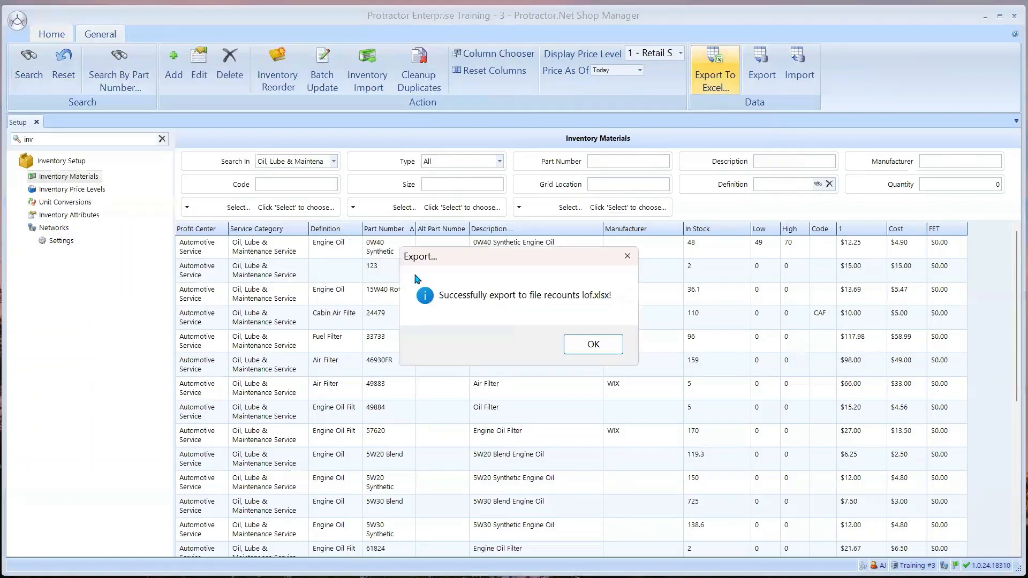
pyautogui.click(587, 340)
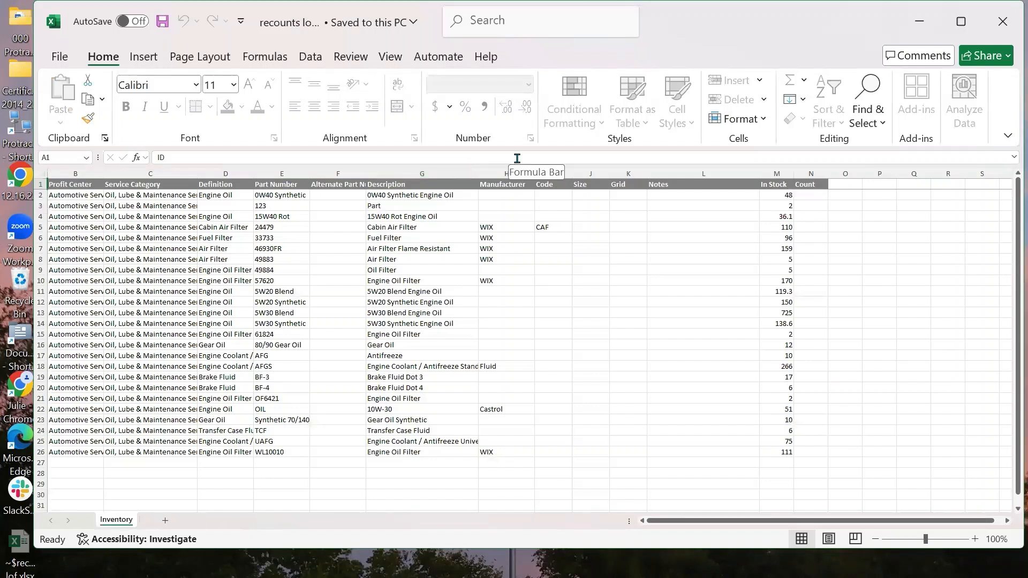
# Examine the In Stock column and the row of engine oil filter OF6421 in the exported Excel workbook
pyautogui.click(774, 168)
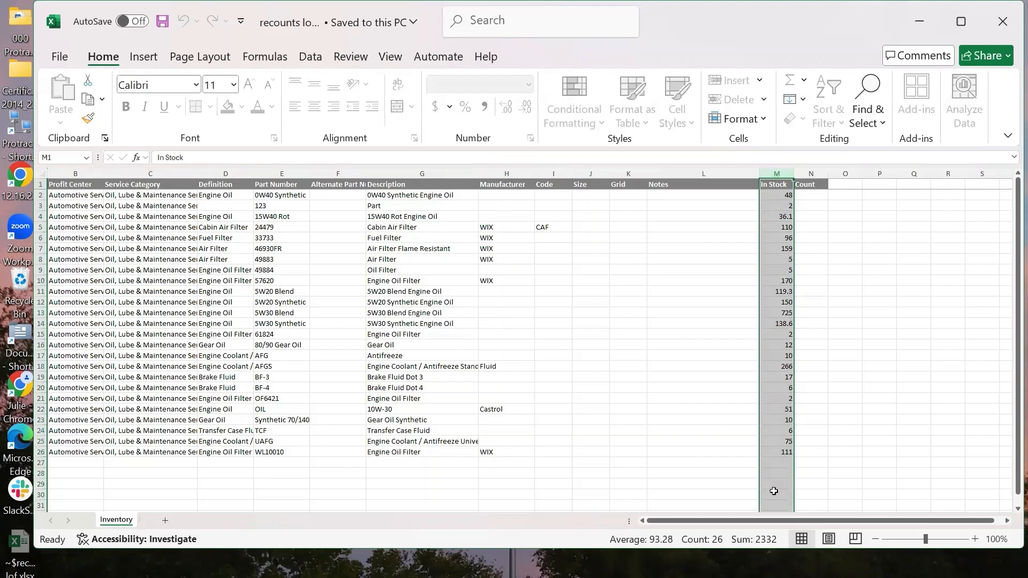
pyautogui.click(286, 401)
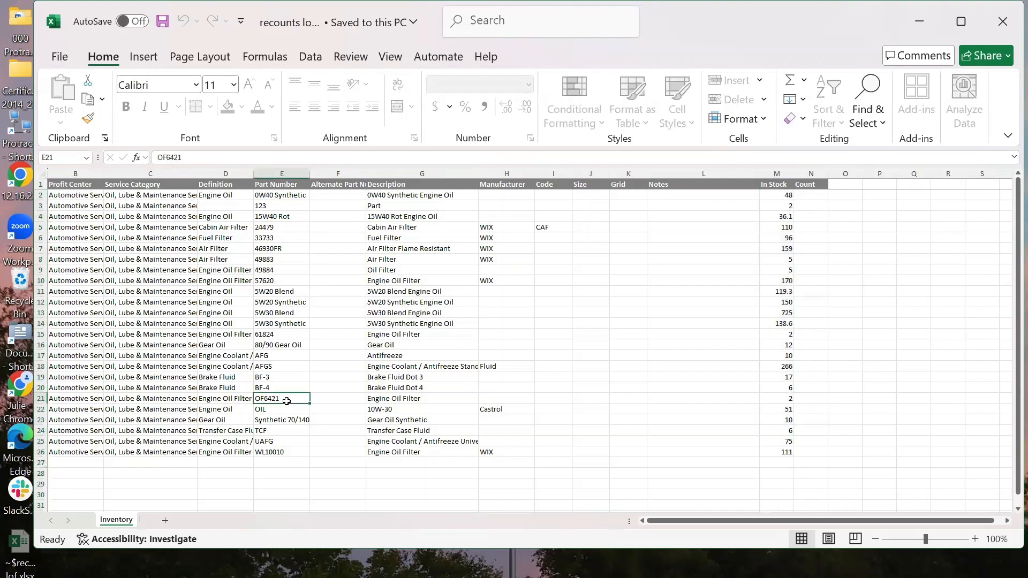
pyautogui.click(41, 399)
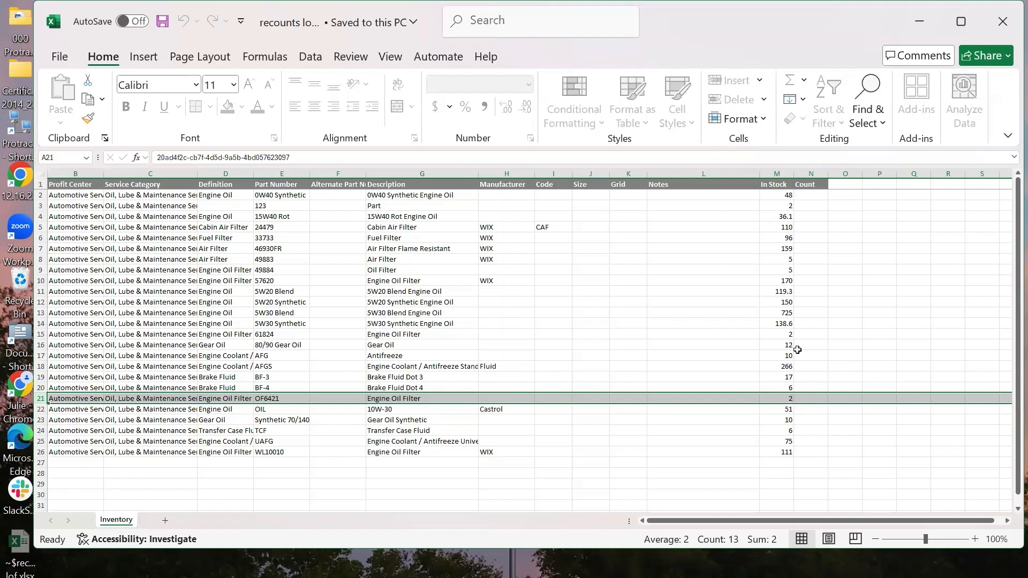
# Try to edit the In Stock quantity of the 80/90 Gear Oil part
pyautogui.click(780, 346)
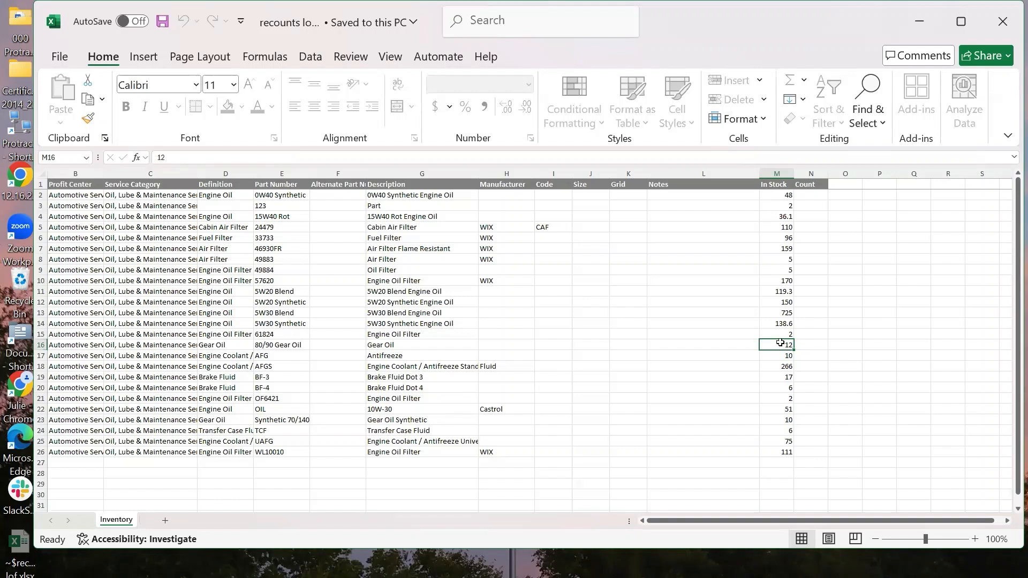
pyautogui.doubleClick(781, 344)
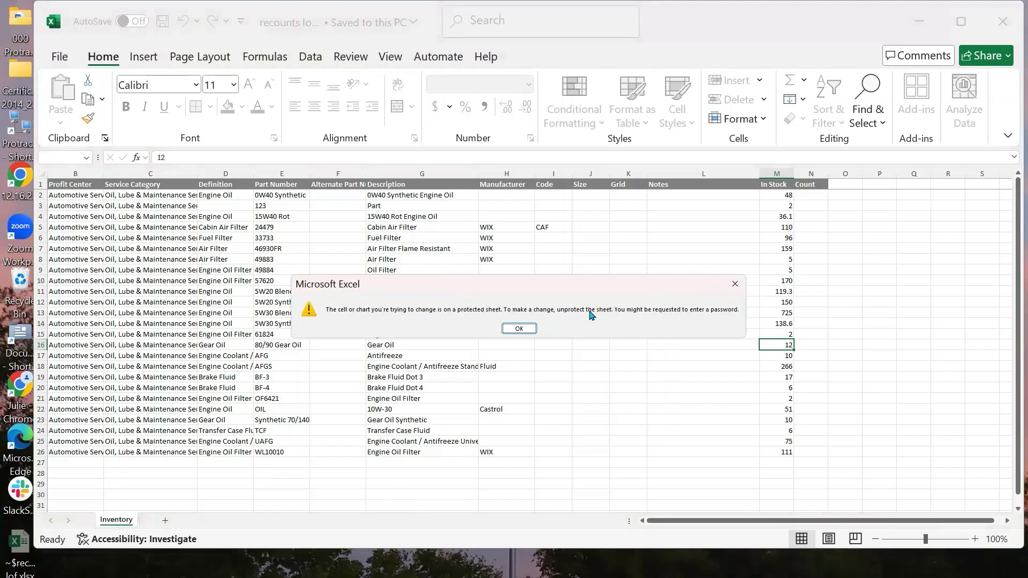
pyautogui.click(522, 328)
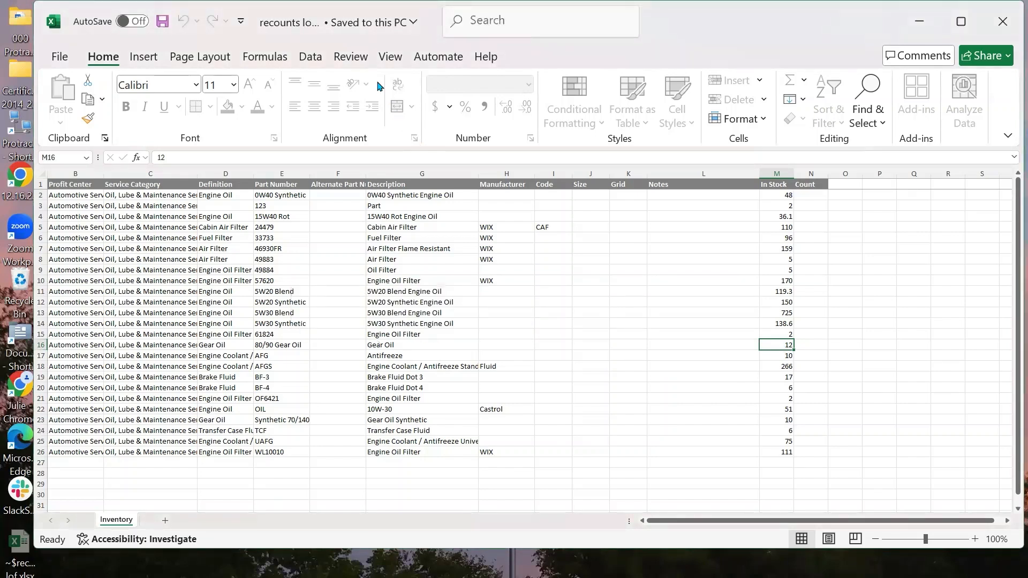
# Unprotect the Inventory sheet and set the 80/90 Gear Oil's In Stock quantity to 10, saving and closing the workbook
pyautogui.click(353, 57)
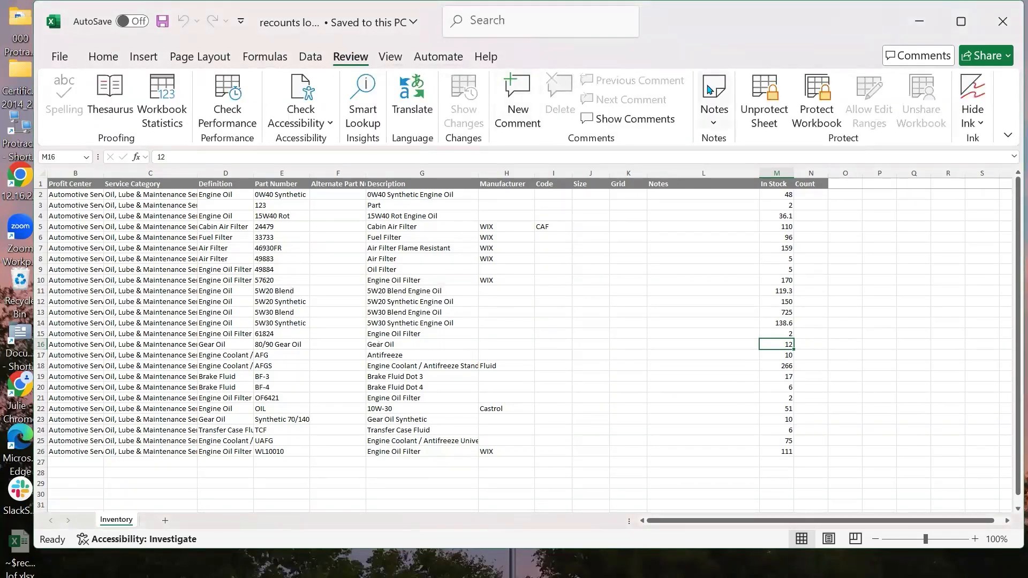
pyautogui.click(759, 107)
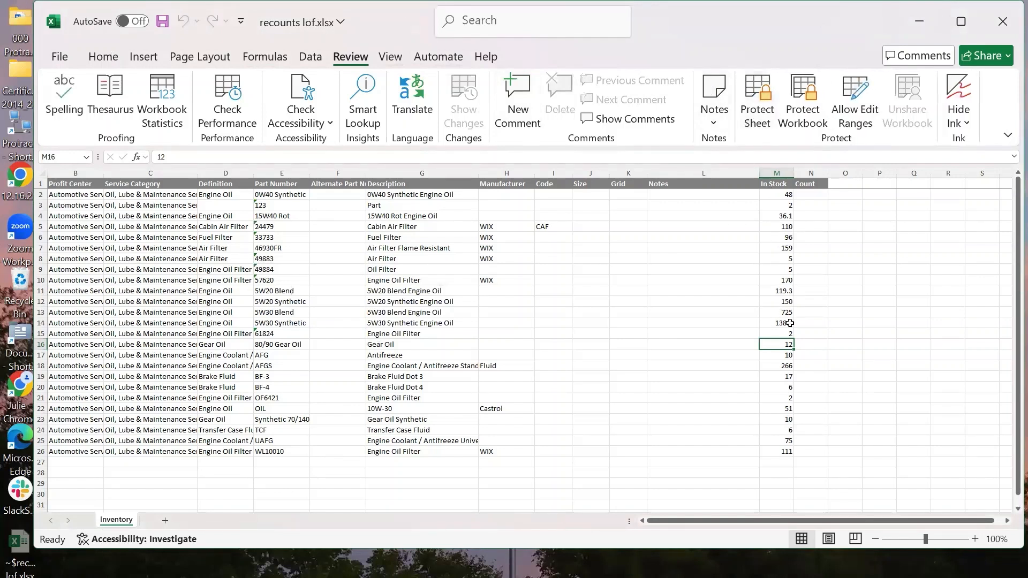
pyautogui.write('10')
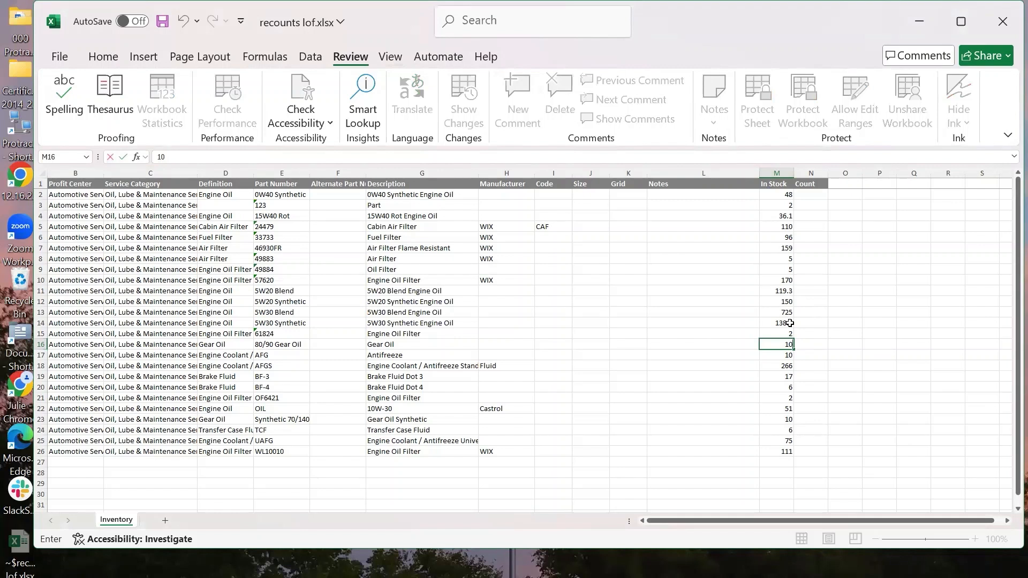
pyautogui.click(845, 333)
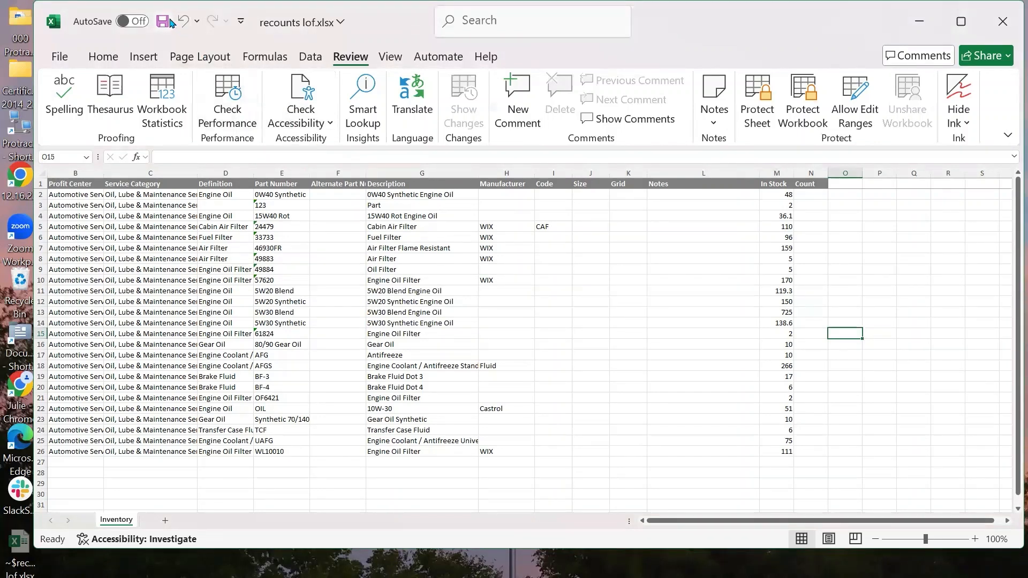
pyautogui.click(1003, 21)
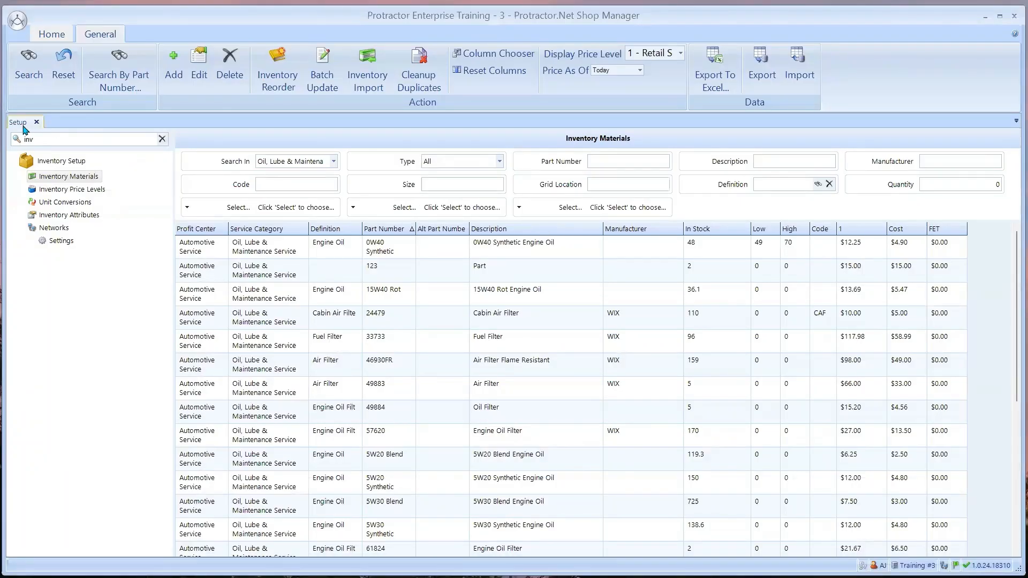
# Sort the inventory materials by part number in descending order and select the whole list
pyautogui.click(397, 230)
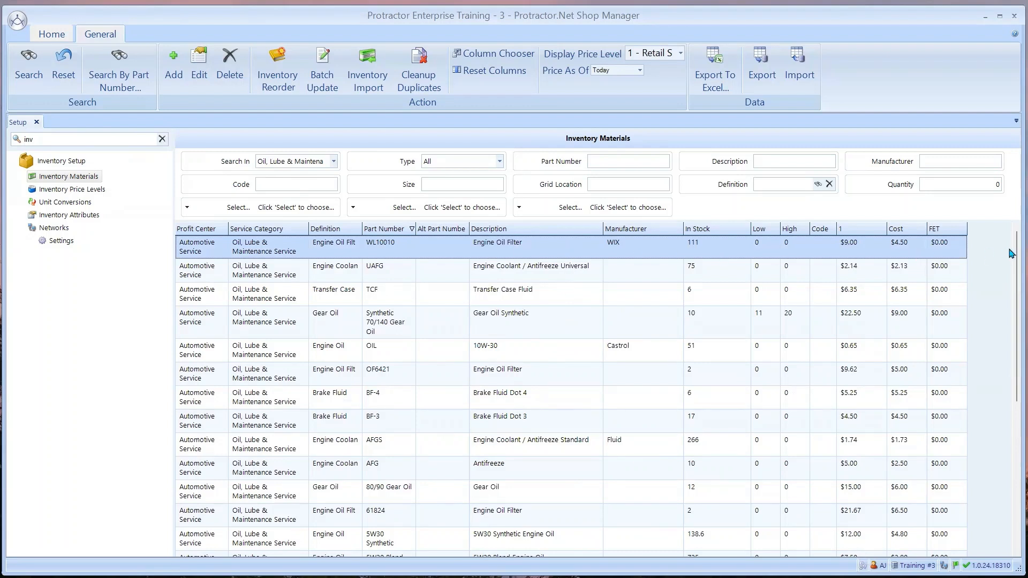
pyautogui.moveTo(1012, 252); pyautogui.dragTo(1013, 400)
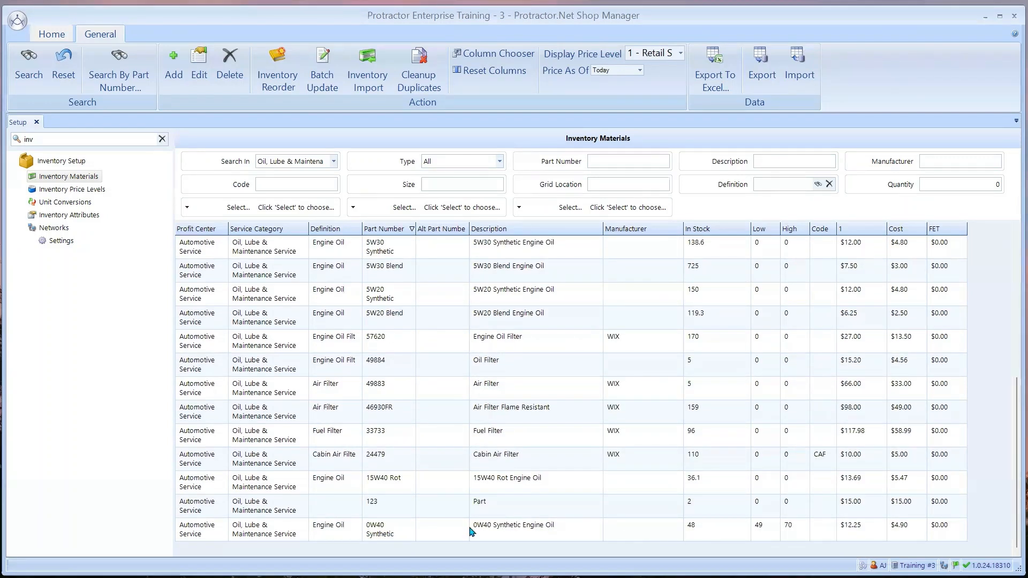
pyautogui.keyDown('shift'); pyautogui.click(501, 530); pyautogui.keyUp('shift')
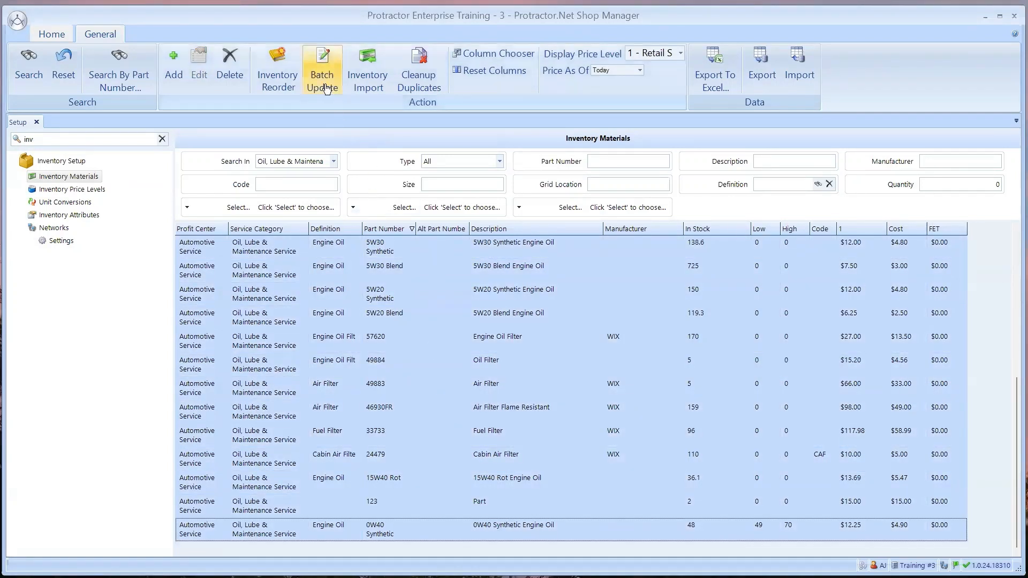
# Start a batch update of the selected materials with the Recount inventory quantity option
pyautogui.click(322, 66)
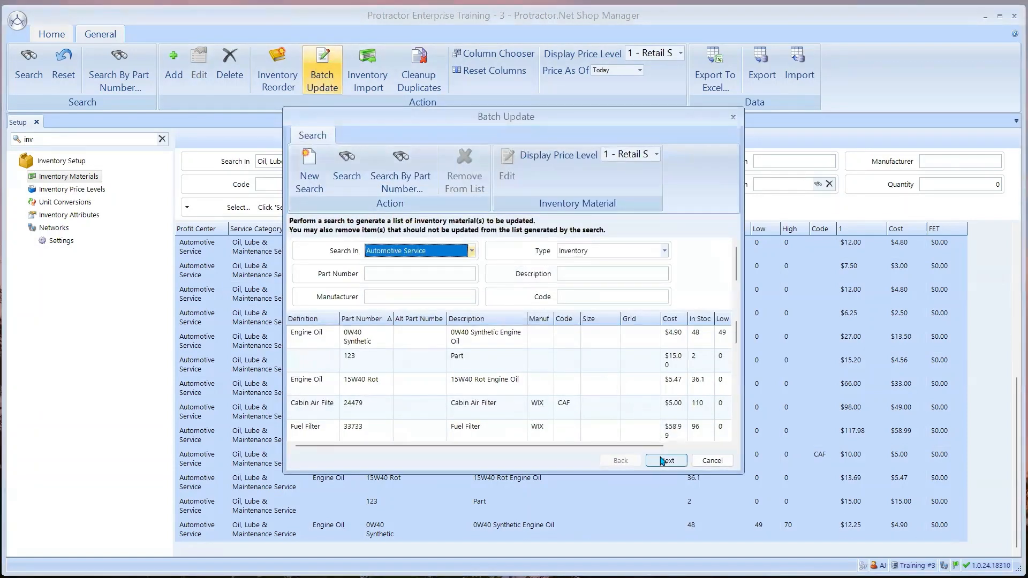
pyautogui.click(664, 460)
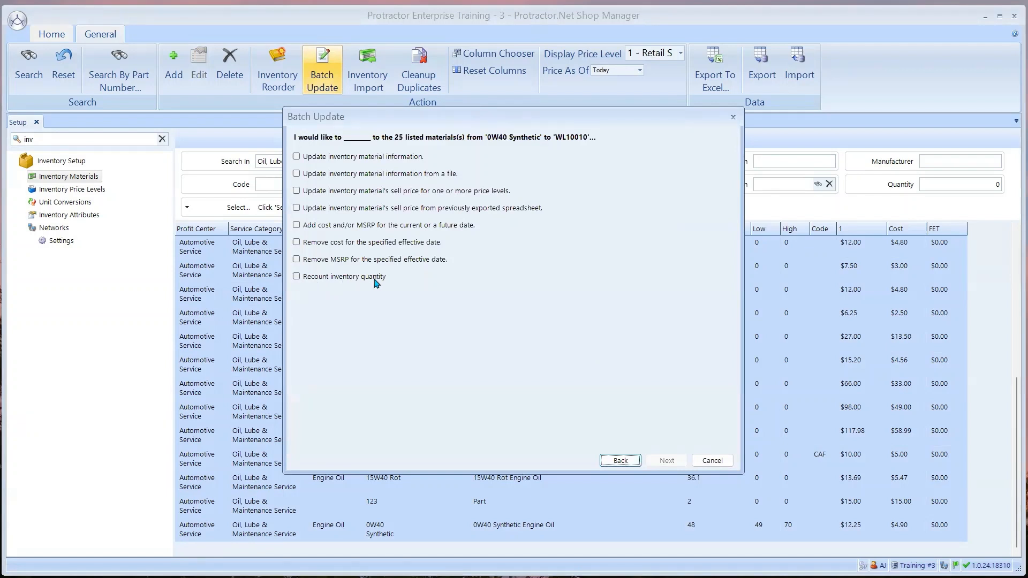
pyautogui.click(297, 277)
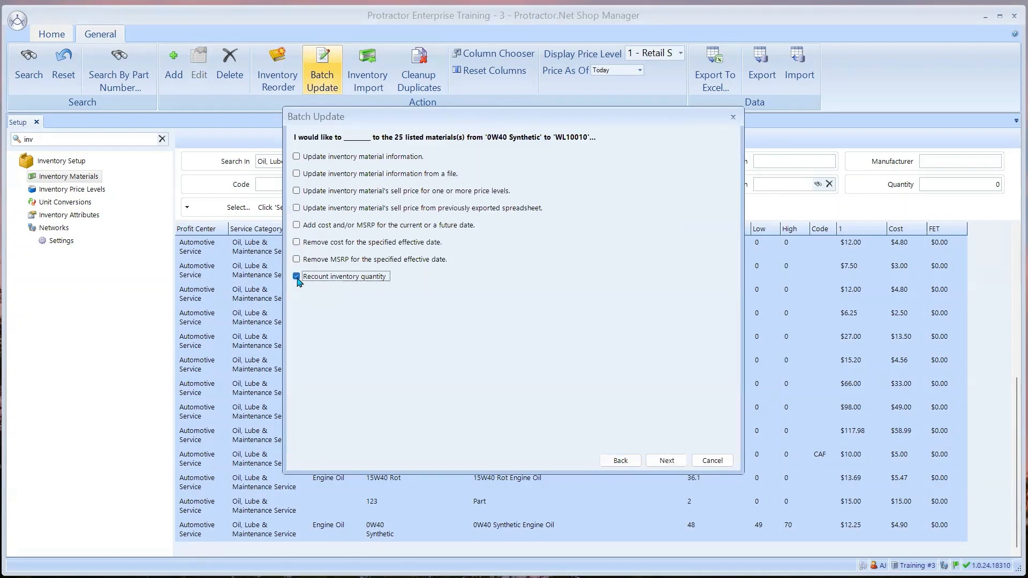
pyautogui.click(672, 462)
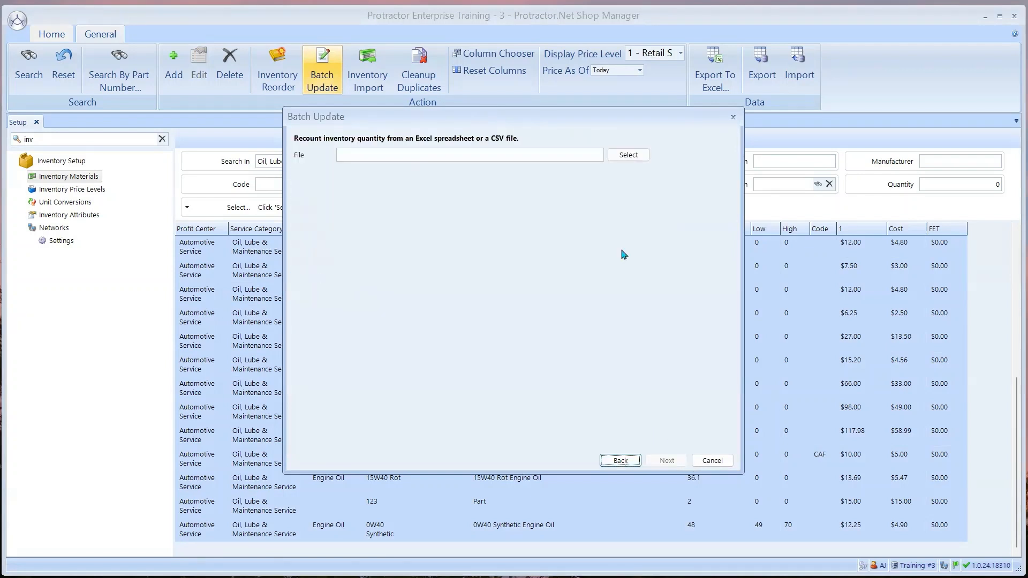
# Load recounts lof.xlsx from the Desktop as the source file for the inventory recount
pyautogui.click(631, 156)
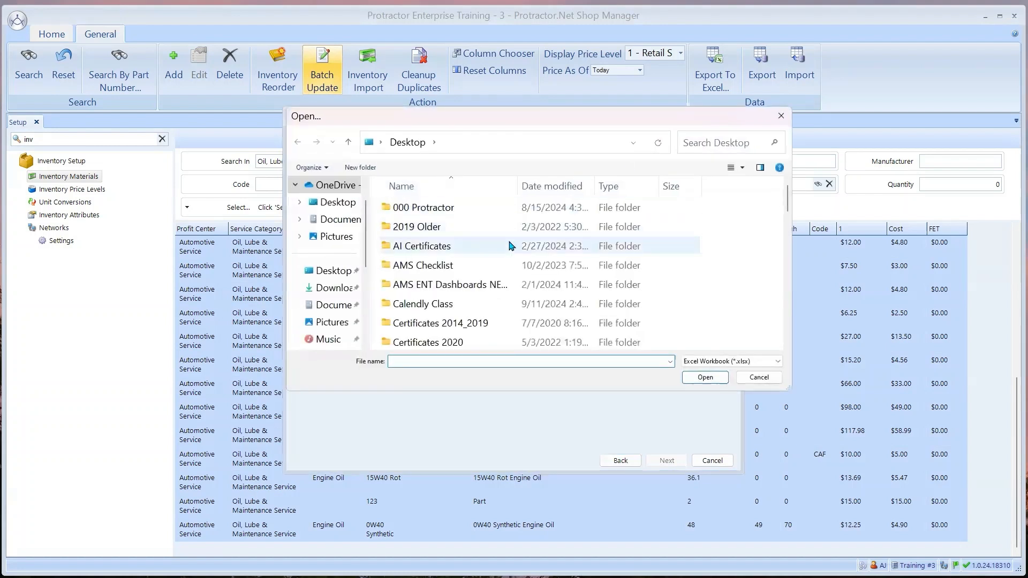
pyautogui.click(321, 271)
pyautogui.scroll(-15, 468, 259)
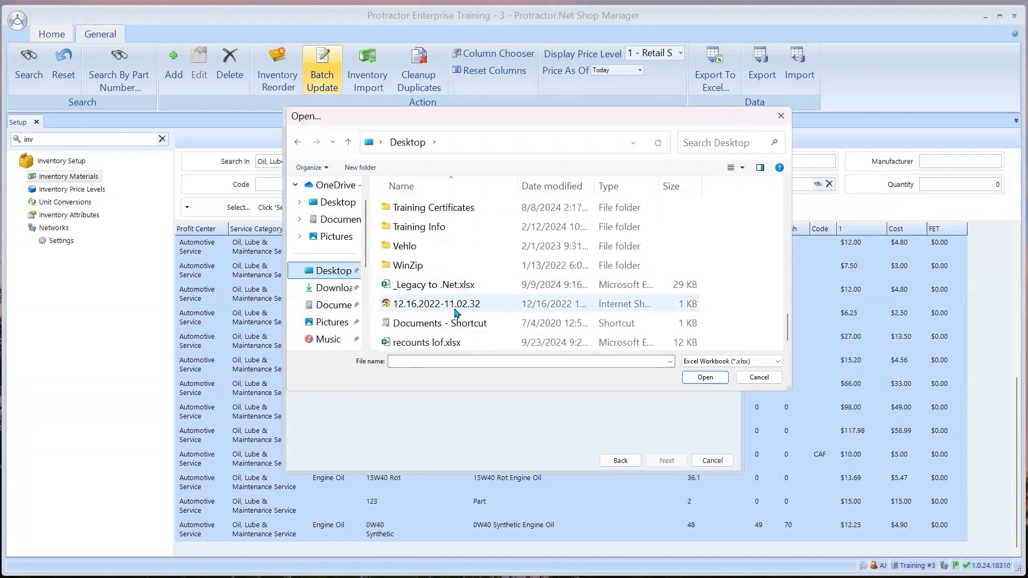
pyautogui.click(425, 344)
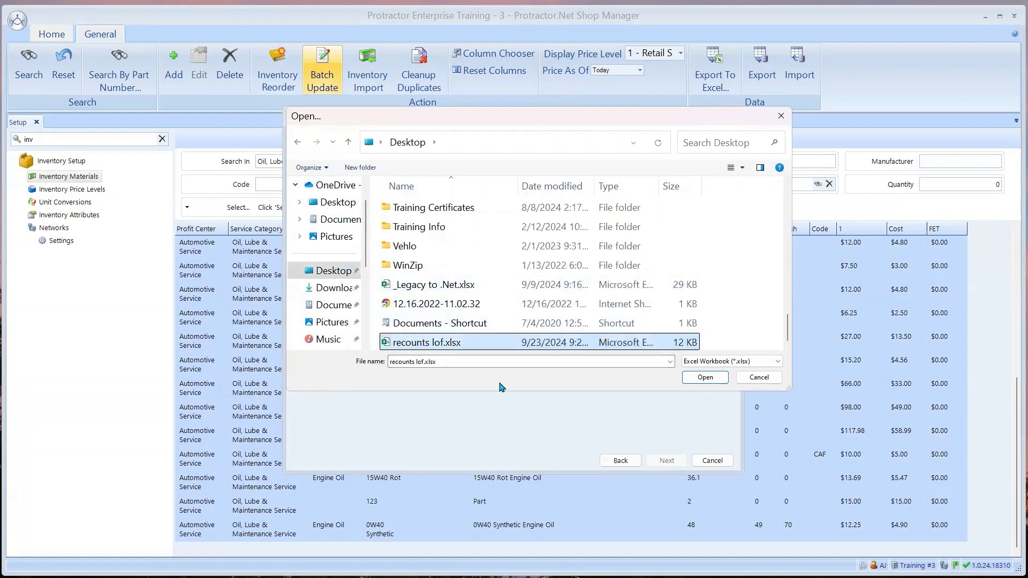
pyautogui.click(704, 377)
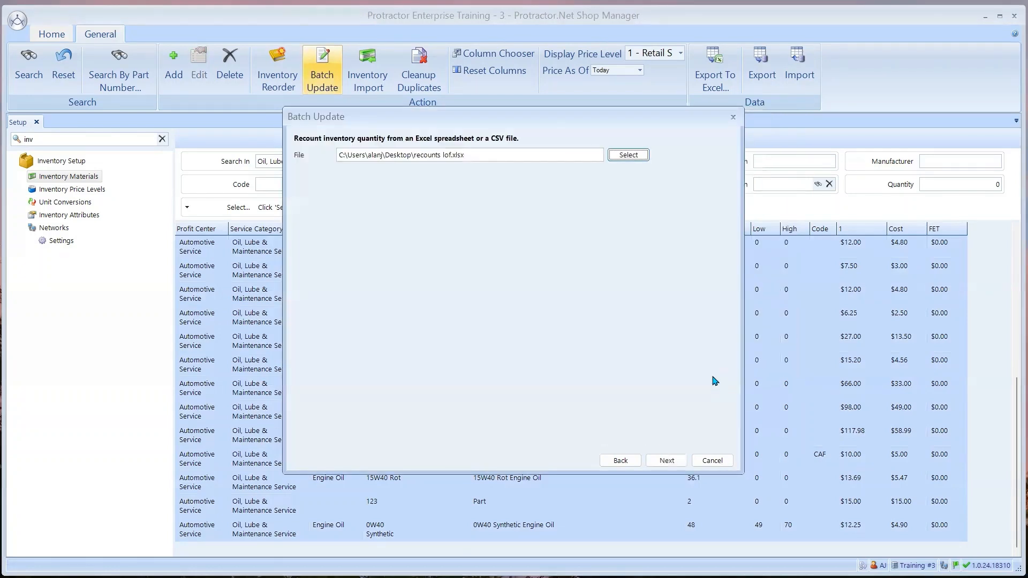
pyautogui.click(666, 460)
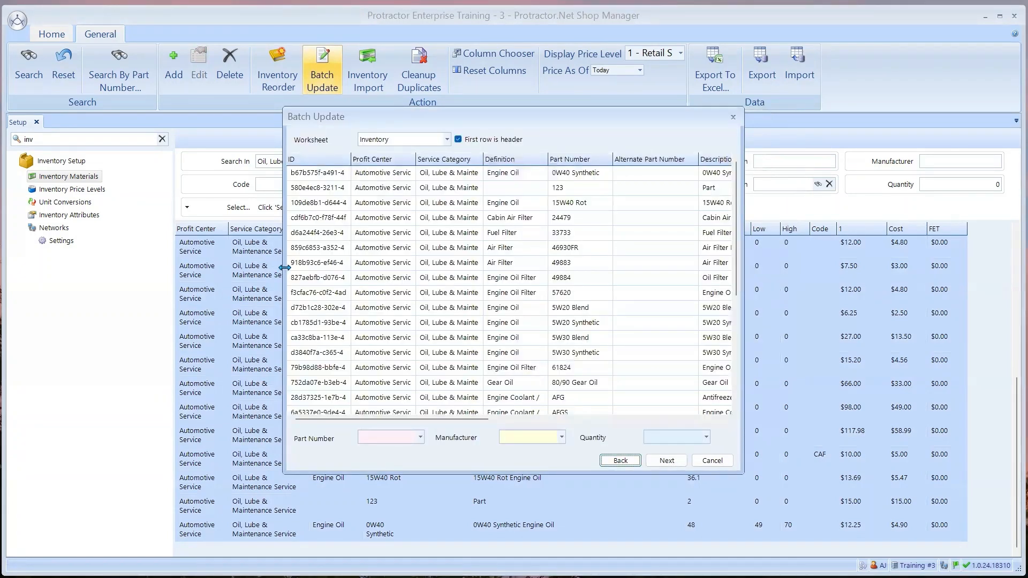
# Widen the Batch Update dialog and map Part Number and Manufacturer to the spreadsheet columns of the same names
pyautogui.moveTo(284, 267); pyautogui.dragTo(132, 267)
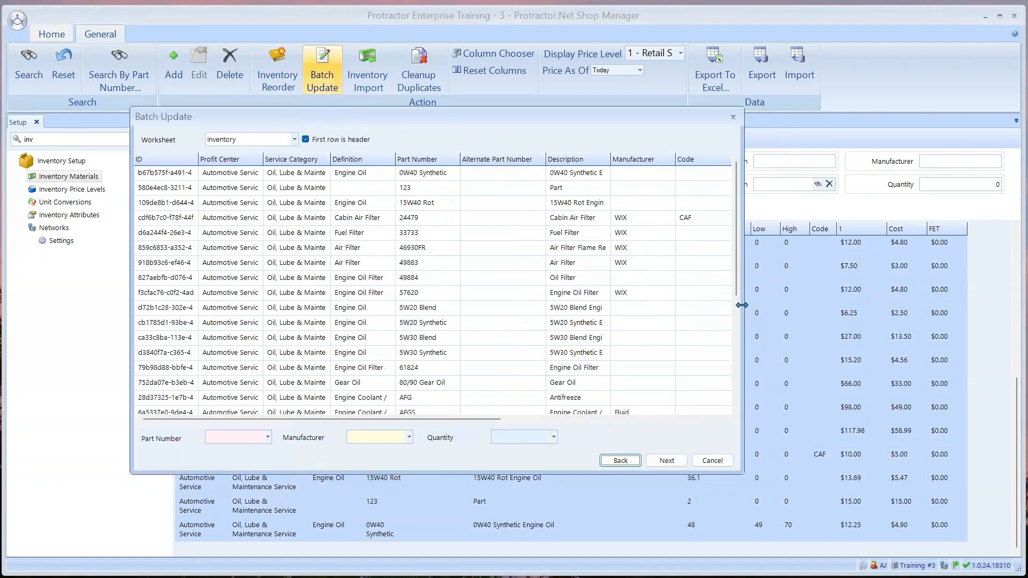
pyautogui.moveTo(742, 305); pyautogui.dragTo(945, 305)
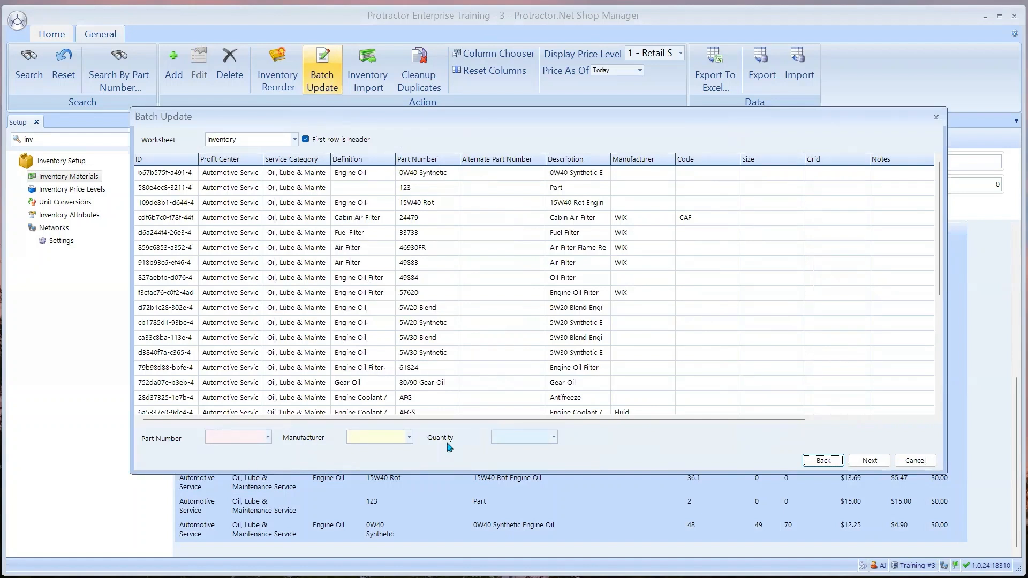
pyautogui.click(267, 437)
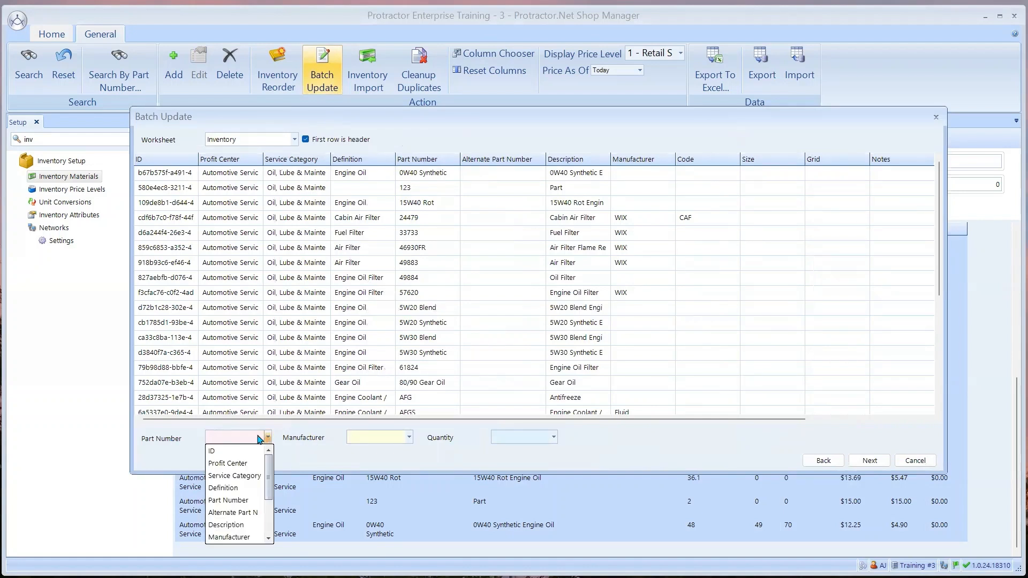
pyautogui.click(236, 500)
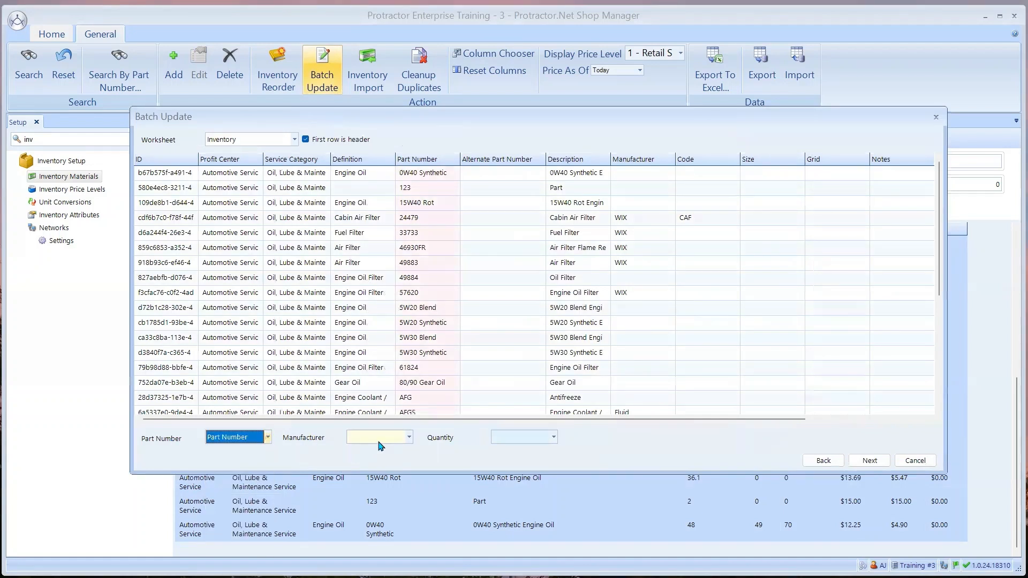
pyautogui.click(409, 437)
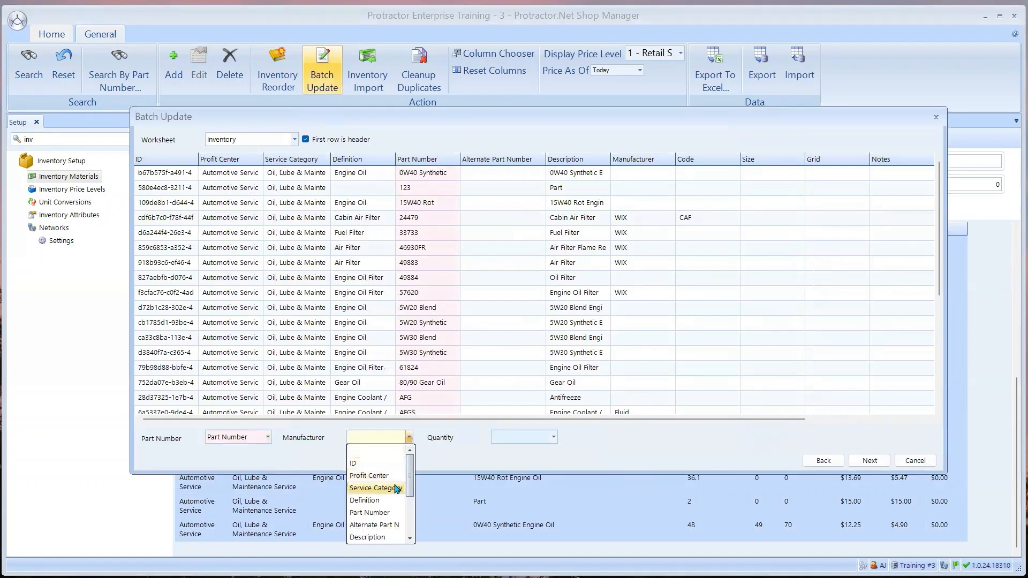
pyautogui.scroll(-1, 390, 503)
pyautogui.click(387, 513)
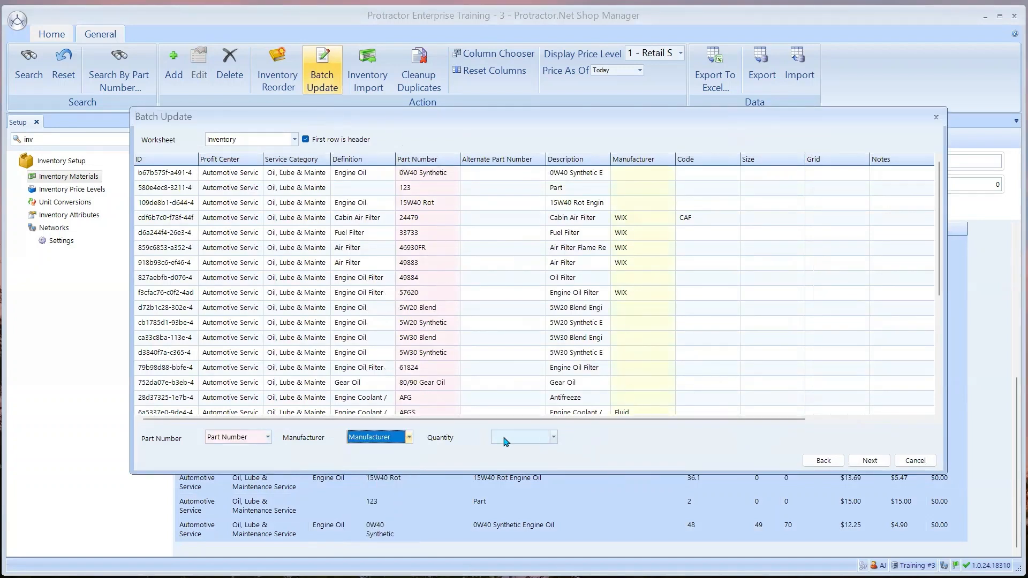
# Map the recount's Quantity to the In Stock column of the spreadsheet
pyautogui.click(489, 421)
pyautogui.moveTo(489, 422); pyautogui.dragTo(604, 422)
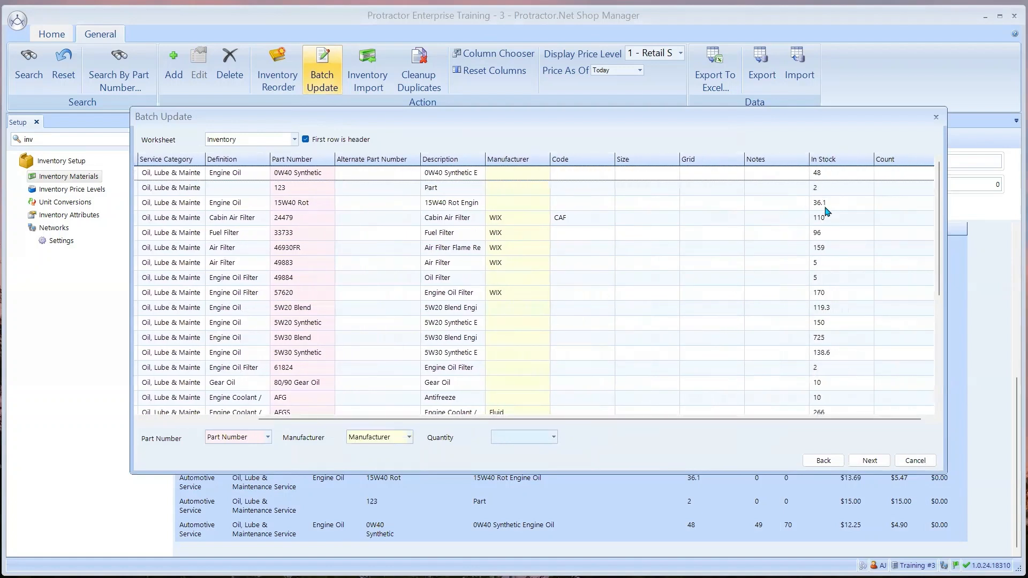
pyautogui.click(553, 437)
pyautogui.moveTo(555, 468); pyautogui.dragTo(555, 522)
pyautogui.click(524, 523)
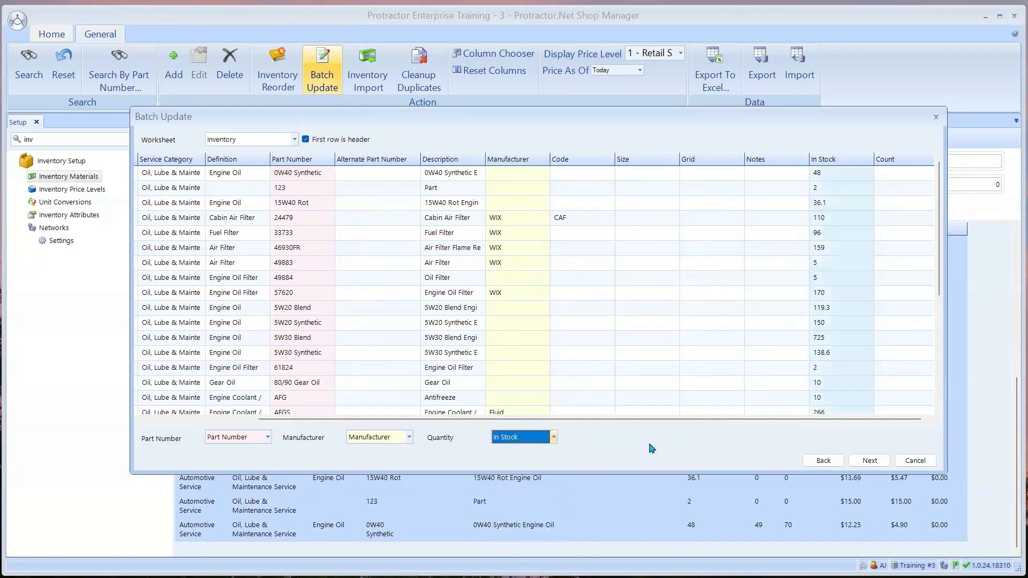
# Run the recount batch update, close the dialog and refresh the inventory materials list
pyautogui.click(868, 460)
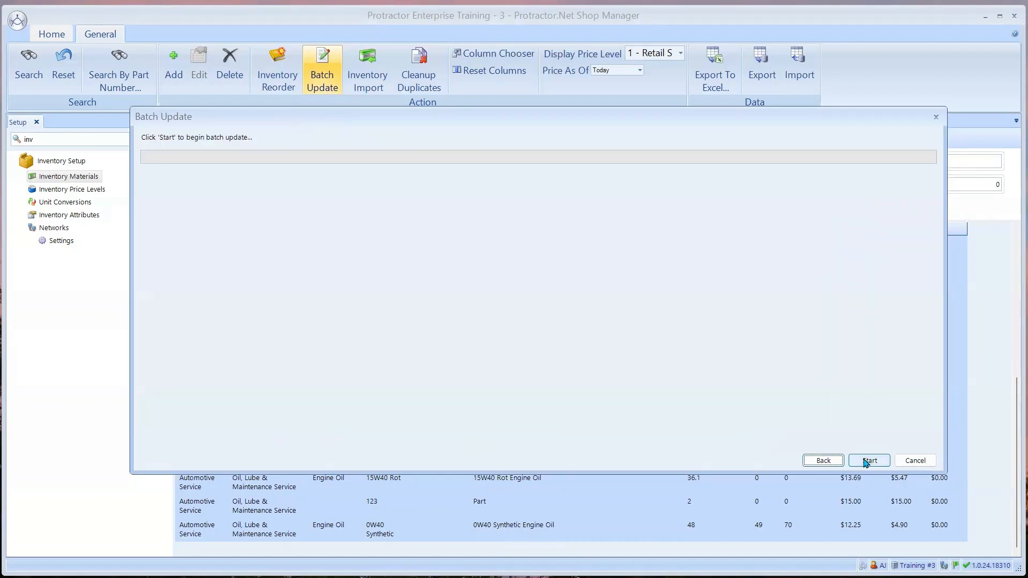
pyautogui.click(868, 461)
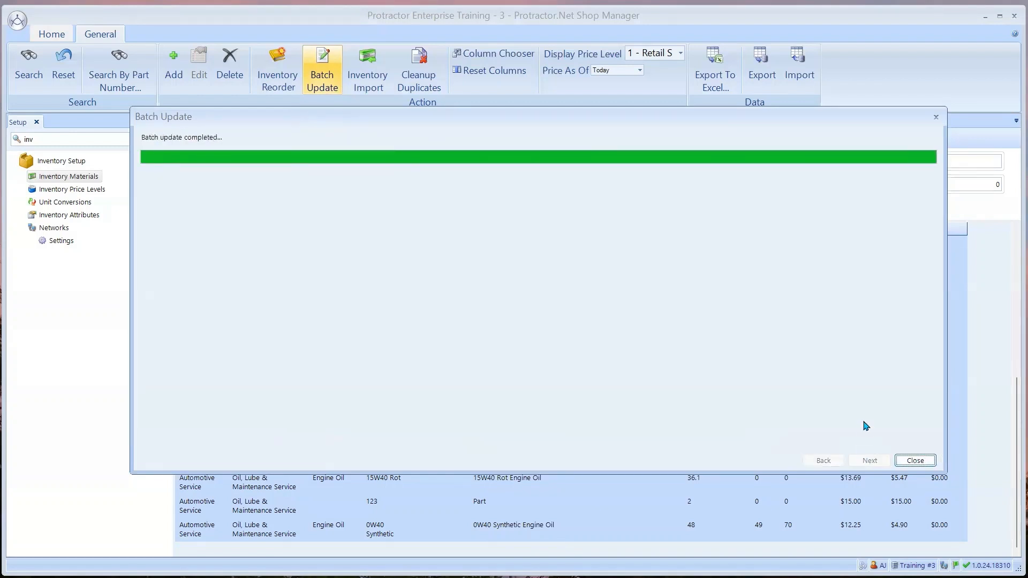
pyautogui.click(925, 462)
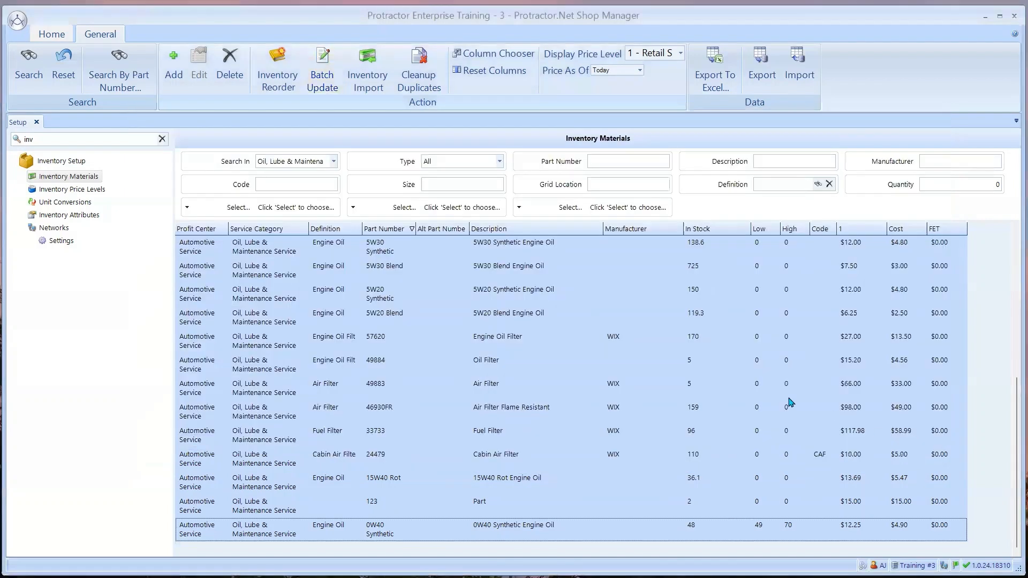
pyautogui.click(22, 66)
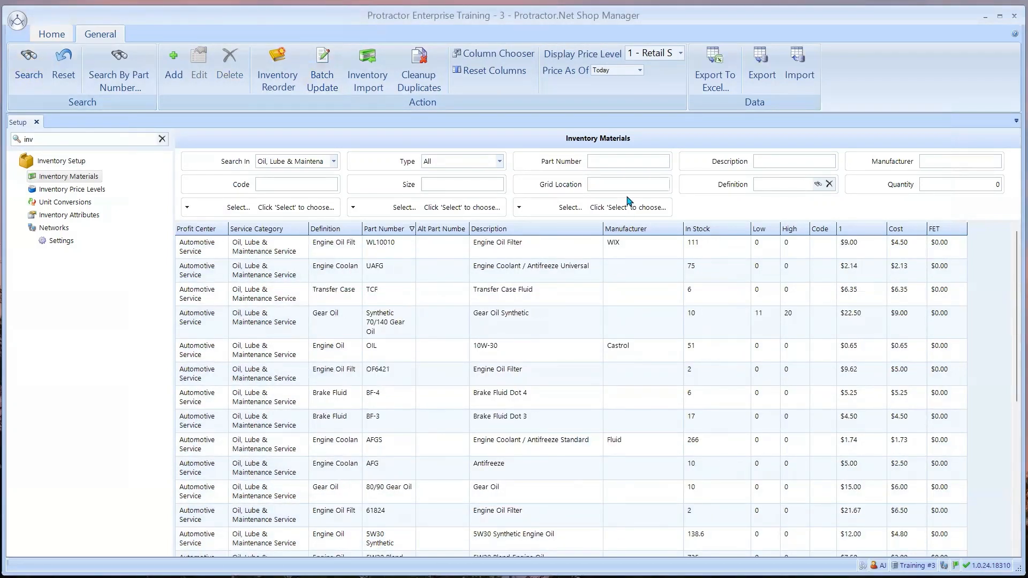
# Search the materials for part number "of" and check the stock and work order quantities in the OF6421 record
pyautogui.click(624, 159)
pyautogui.write('of')
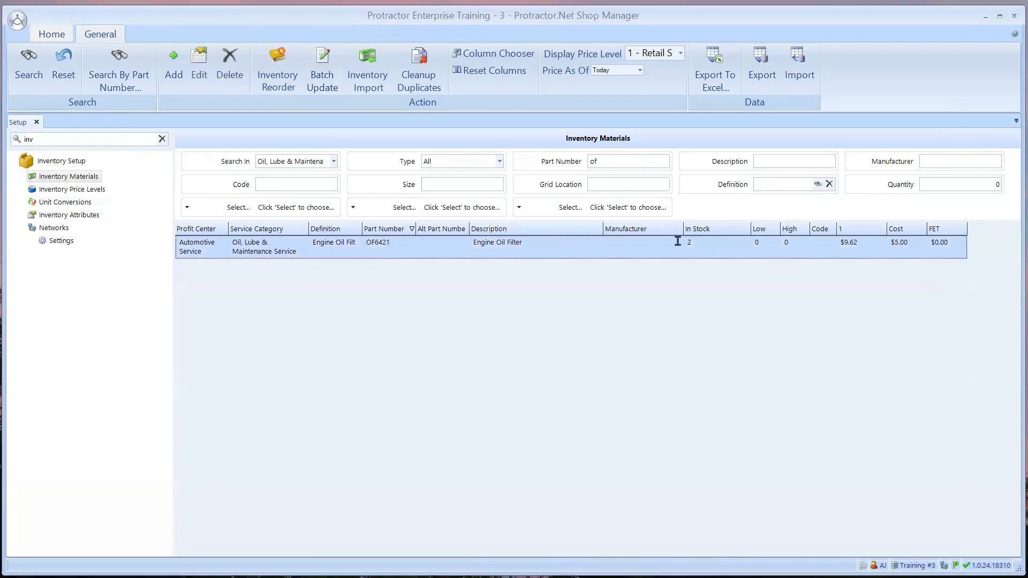
pyautogui.rightClick(527, 243)
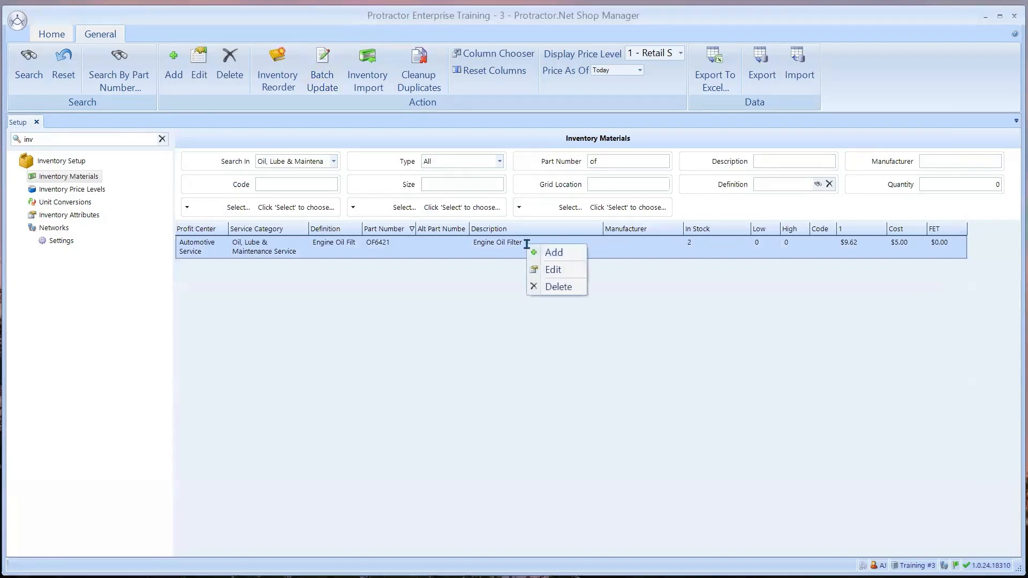
pyautogui.click(554, 269)
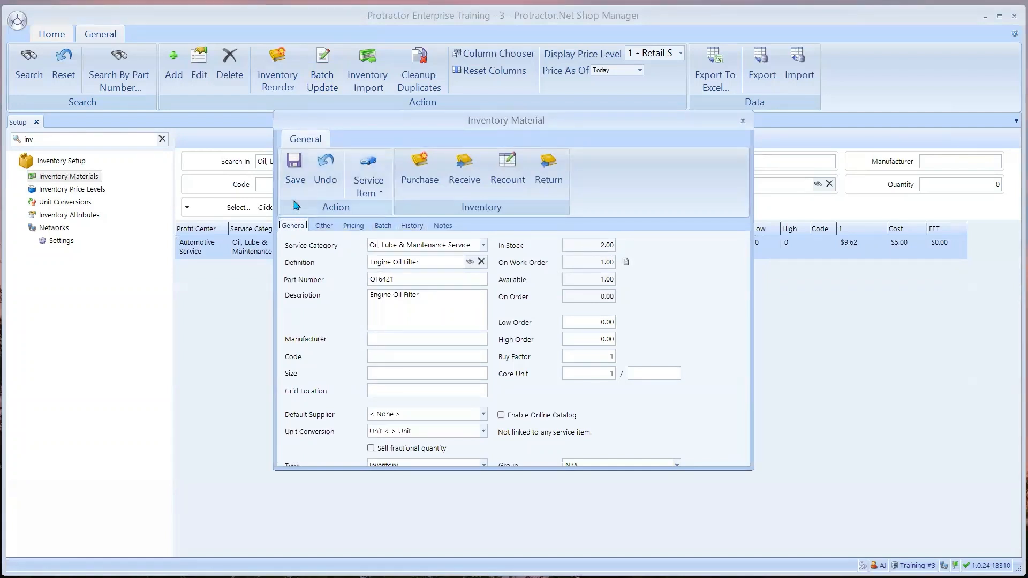
pyautogui.click(294, 166)
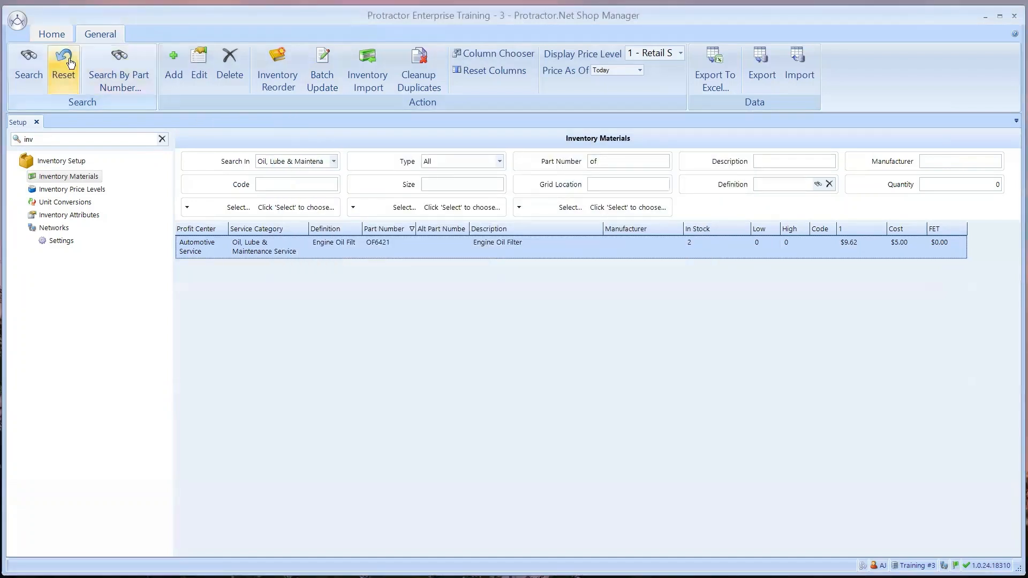
# Run the Inventory Recount List report for today at Training #3 and review its quantity and cost columns through to Total
pyautogui.click(52, 36)
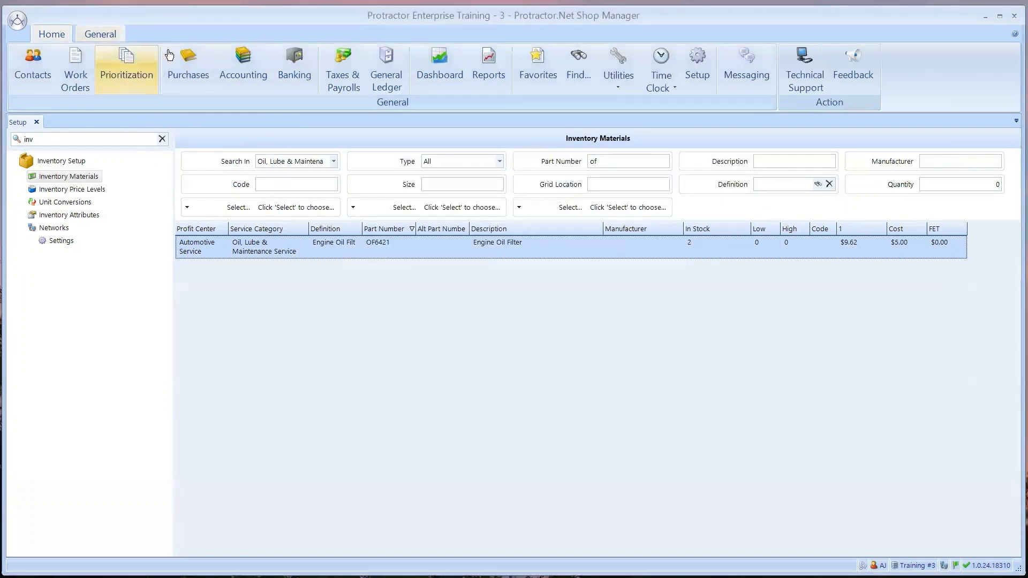
pyautogui.click(491, 63)
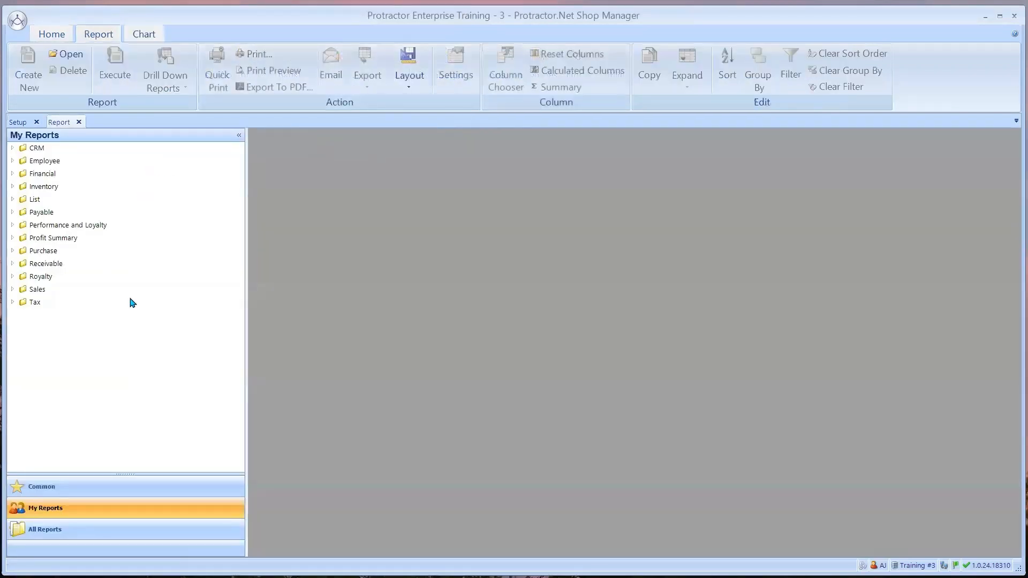
pyautogui.click(45, 529)
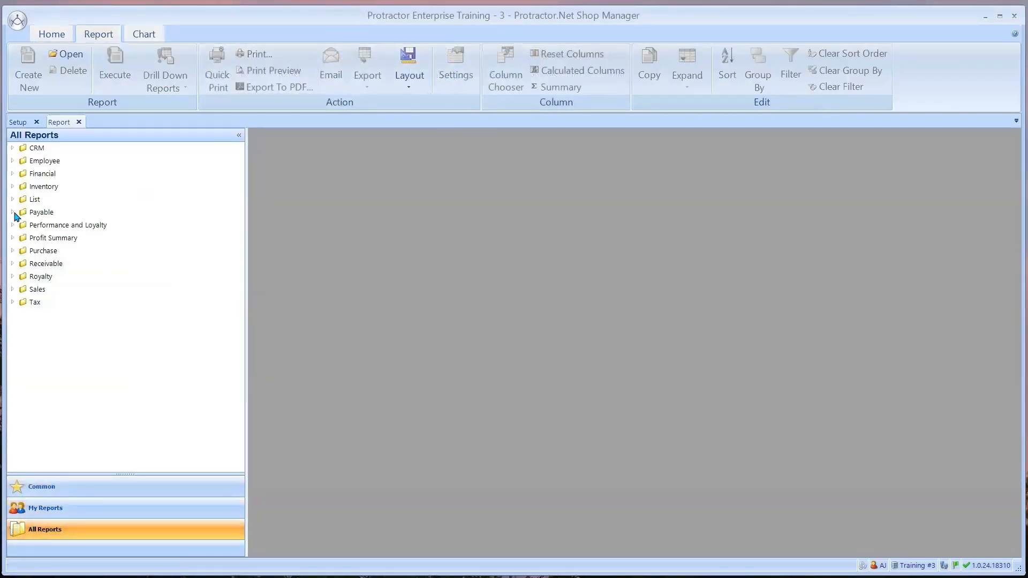
pyautogui.click(13, 186)
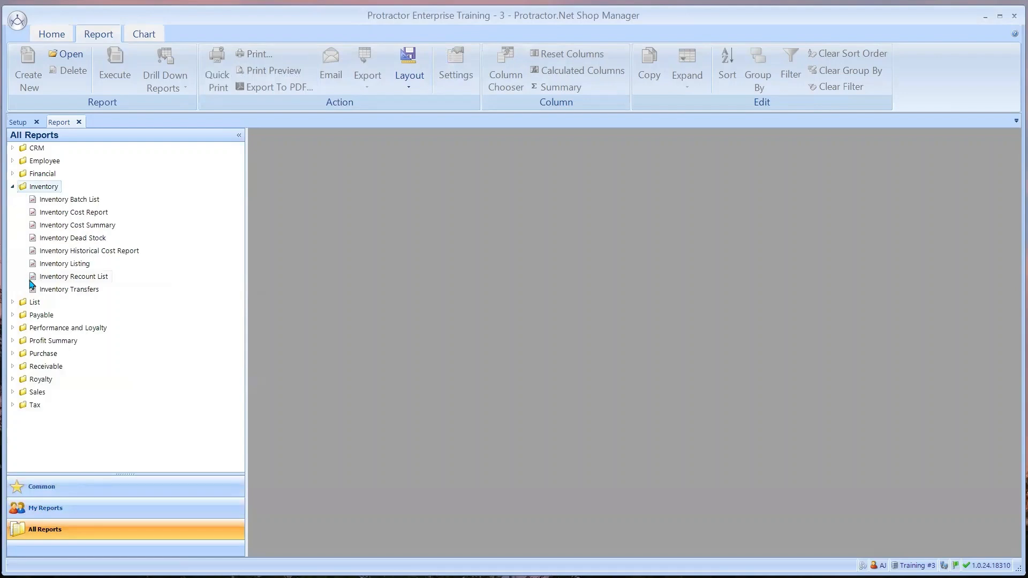
pyautogui.doubleClick(90, 280)
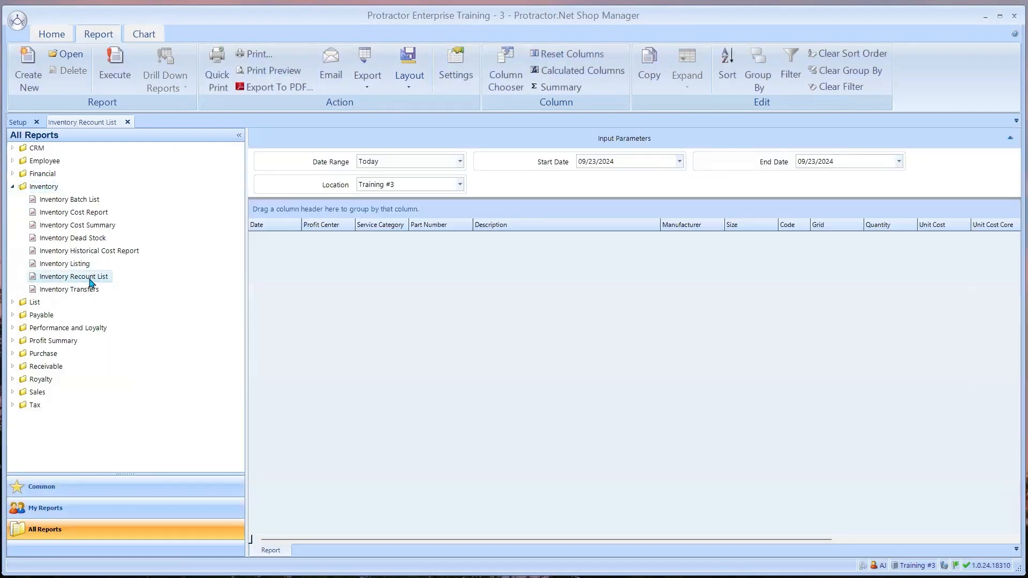
pyautogui.click(118, 69)
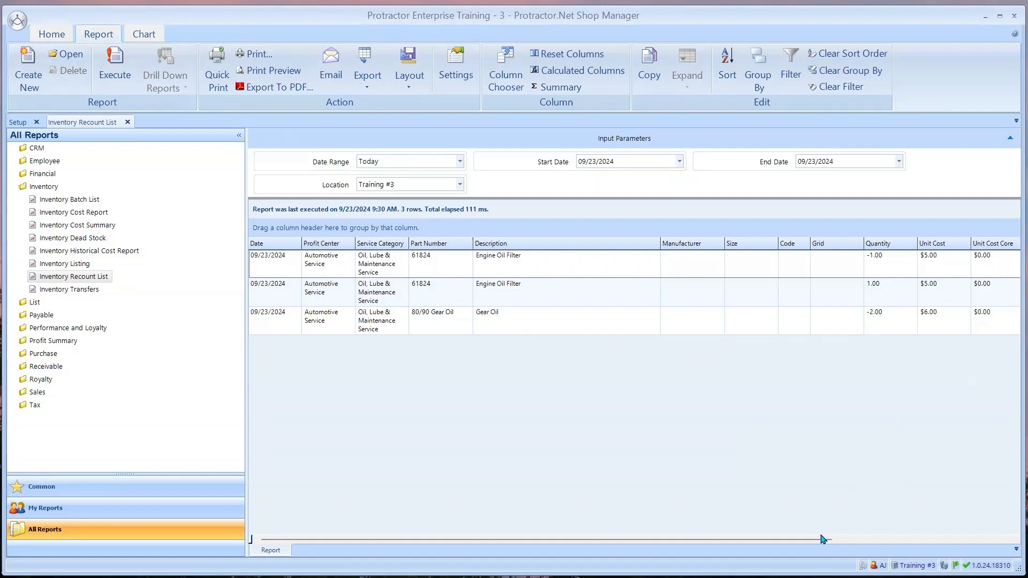
pyautogui.moveTo(824, 539); pyautogui.dragTo(997, 543)
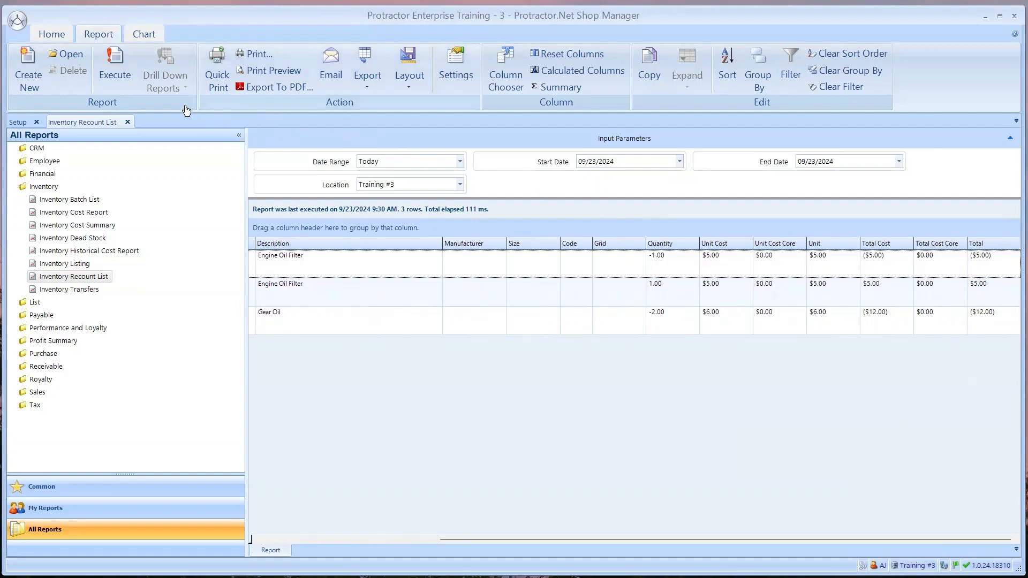
# Search the general ledger accounts for "recou" and open the journal of the Inventory Adjustments (Recounts) account
pyautogui.click(52, 34)
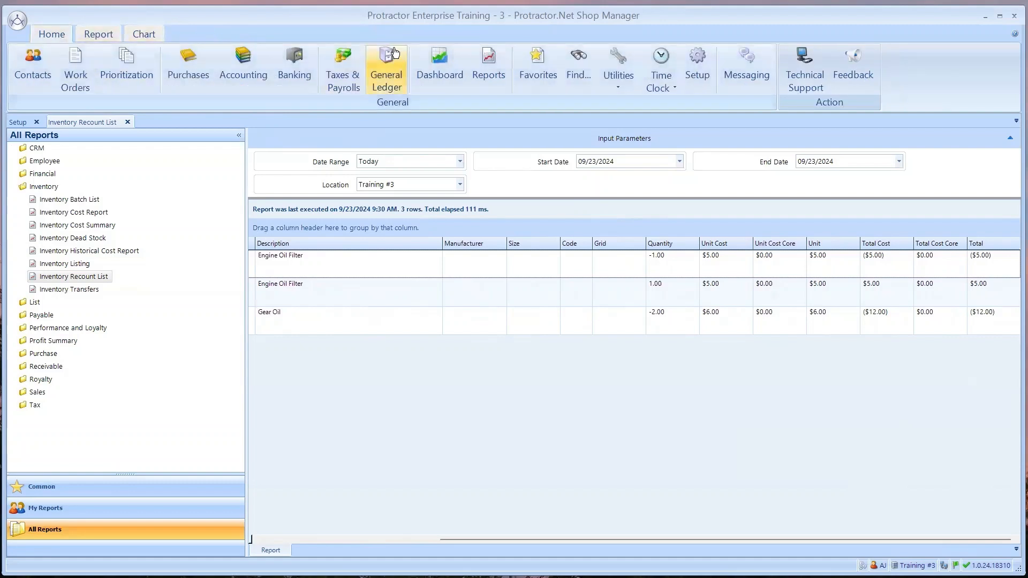
pyautogui.click(390, 74)
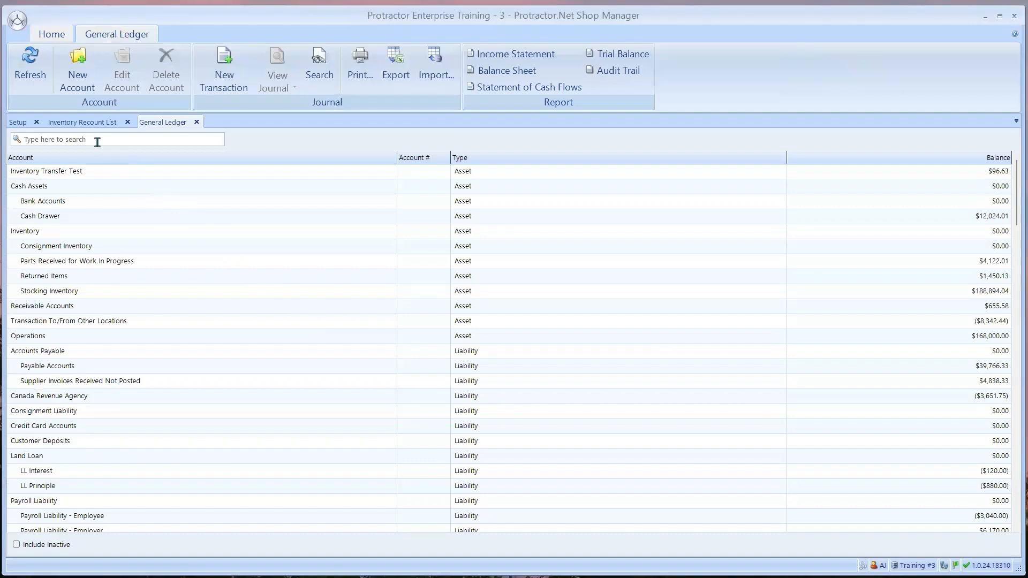
pyautogui.write('recon')
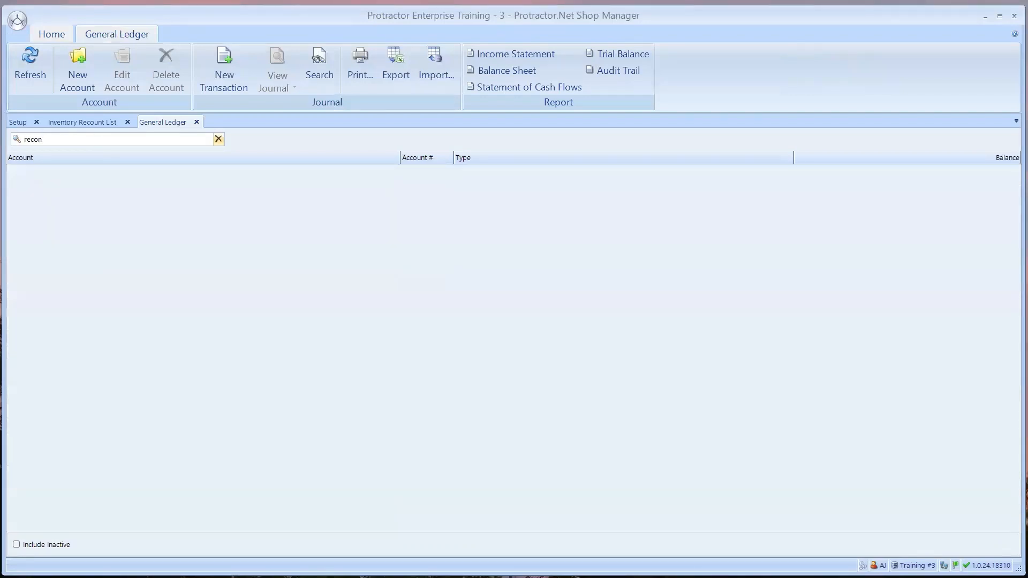
pyautogui.press('BackSpace')
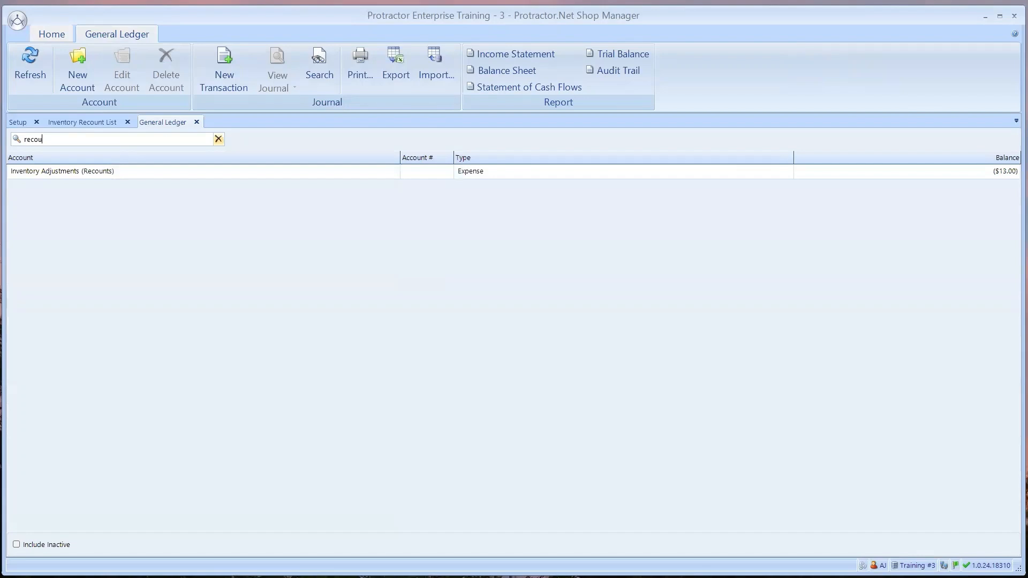
pyautogui.click(132, 174)
pyautogui.doubleClick(132, 172)
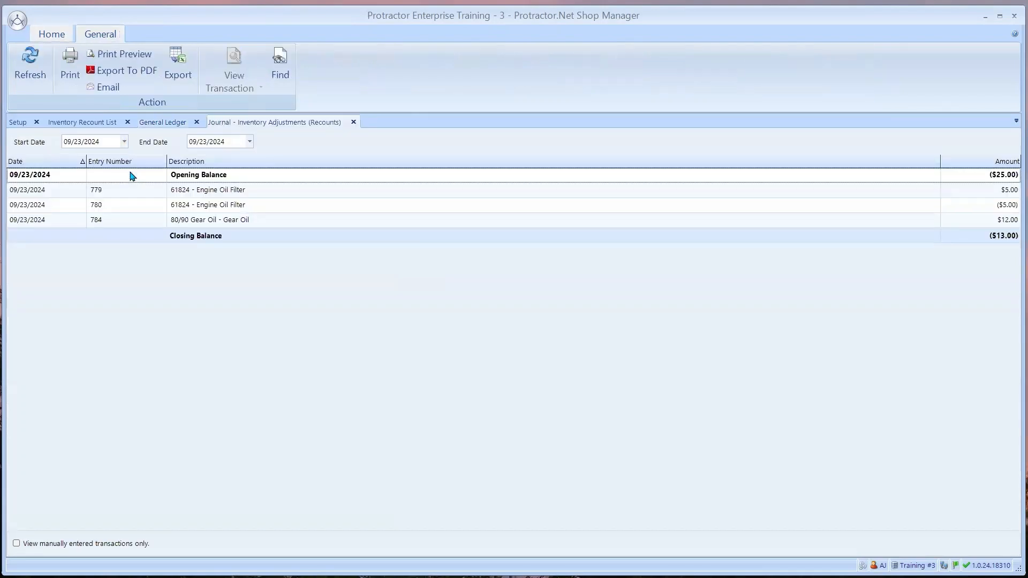
# Examine the 80/90 Gear Oil entry and its amount in the recounts journal, and close the journal
pyautogui.click(167, 226)
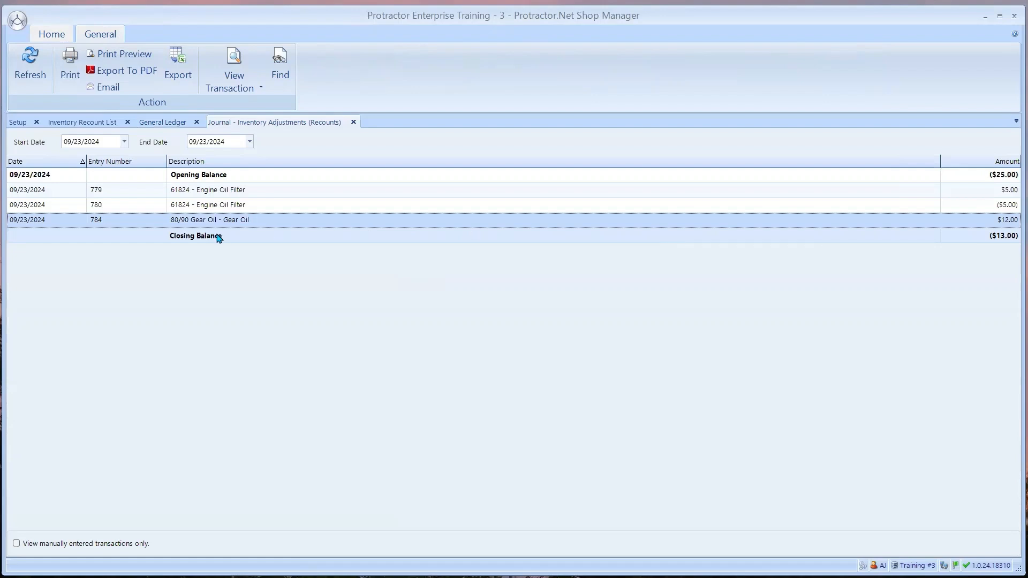
pyautogui.moveTo(279, 225)
pyautogui.moveTo(1014, 229)
pyautogui.click(354, 122)
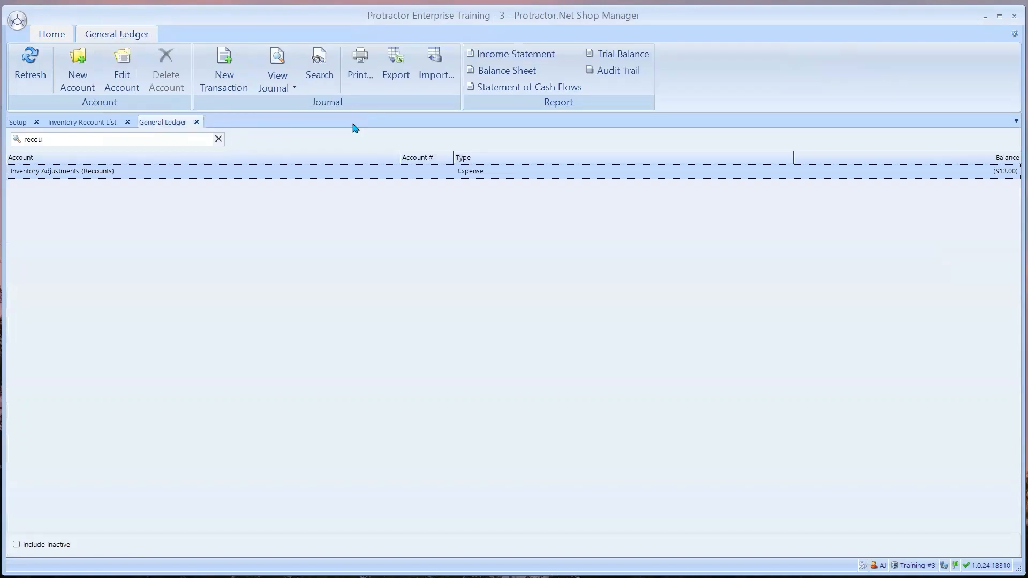